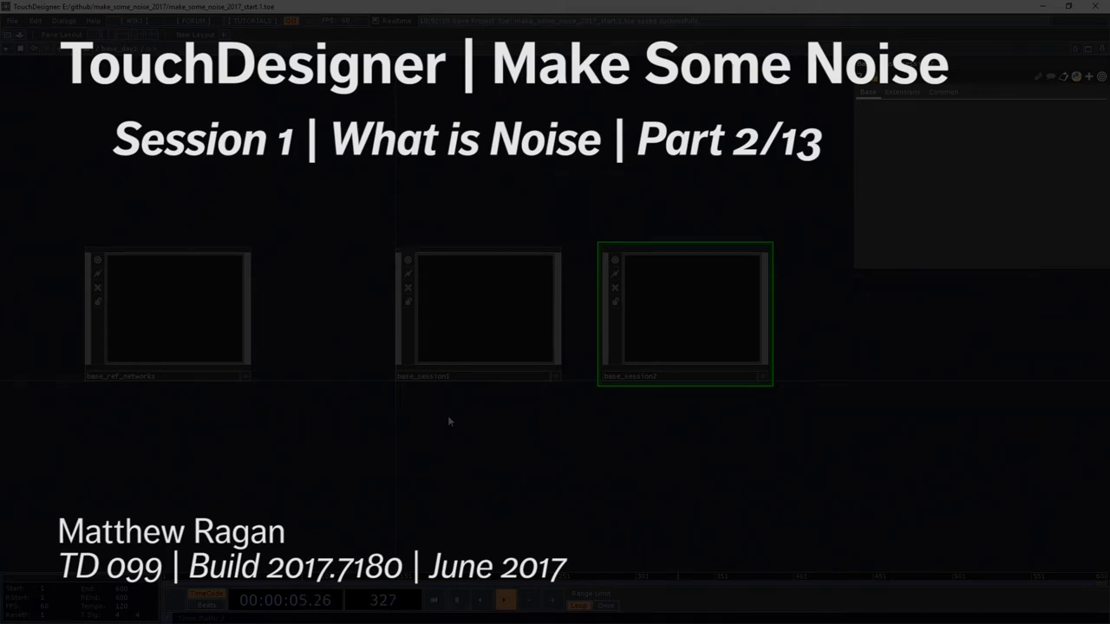
- Enter base_ref_networks, then base_intro_to_rand, and frame the constant1 → trail1 chain
key("h")
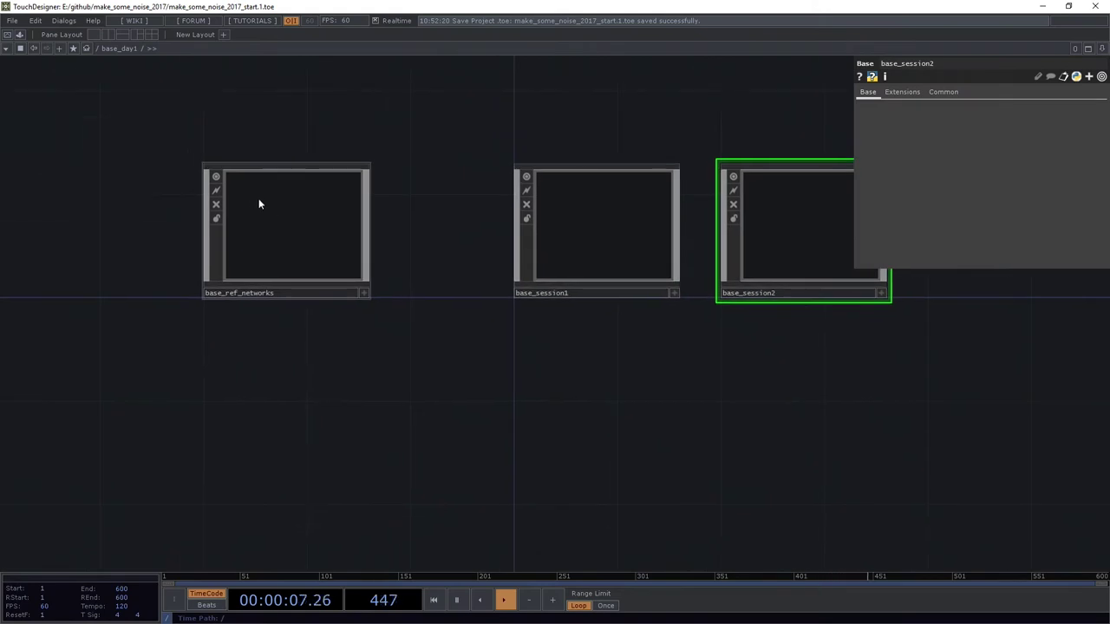
double_click(257, 203)
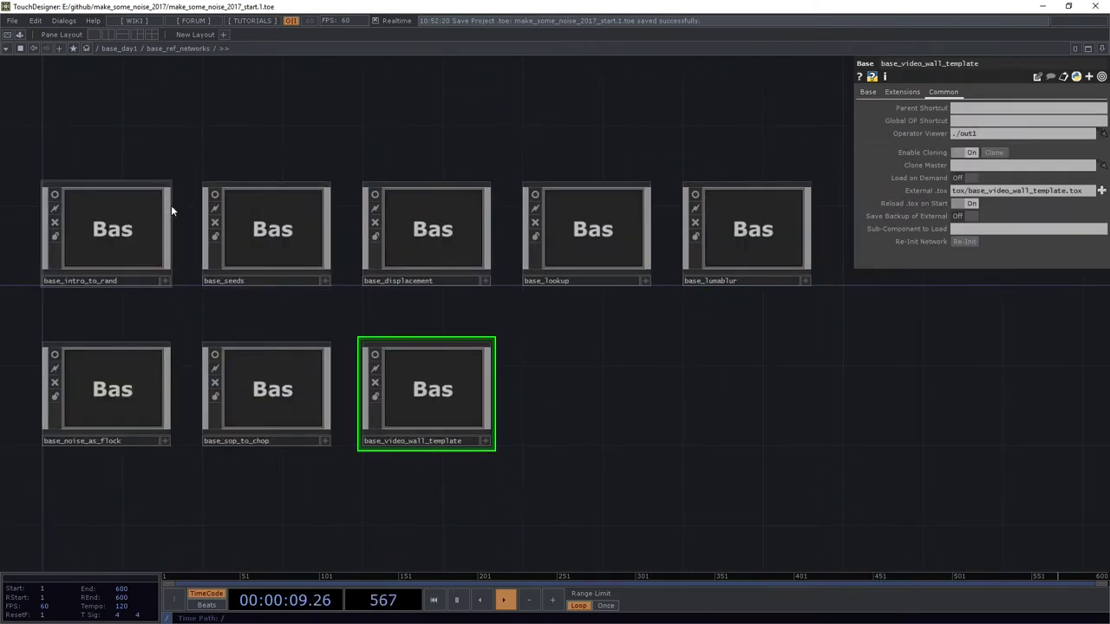
scroll(349, 163, "up", 5)
double_click(377, 290)
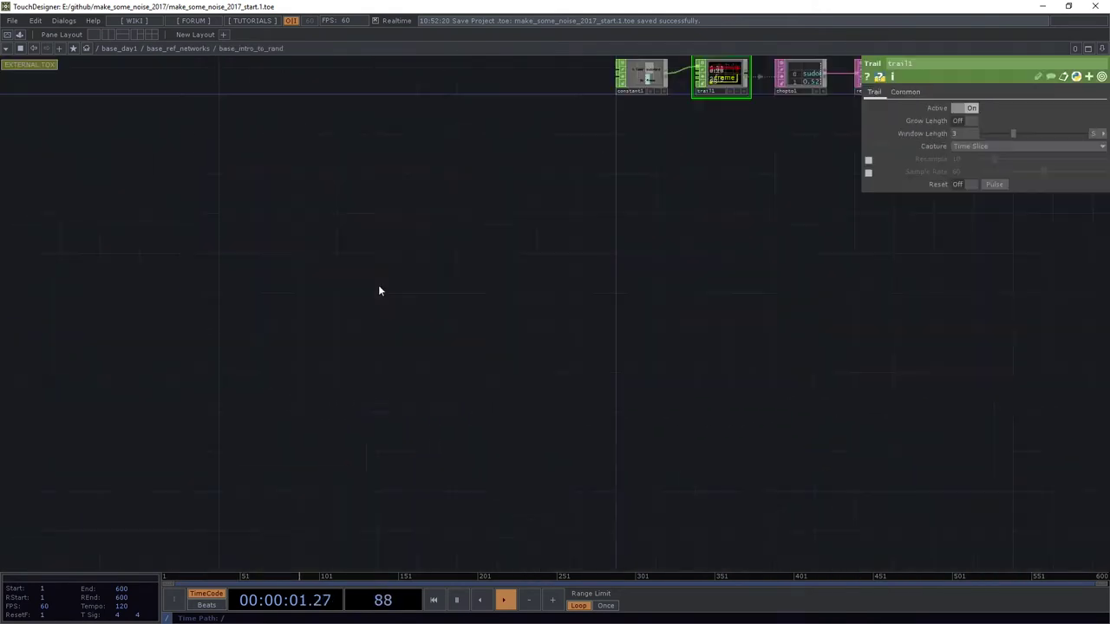
key("h")
scroll(489, 231, "up", 2)
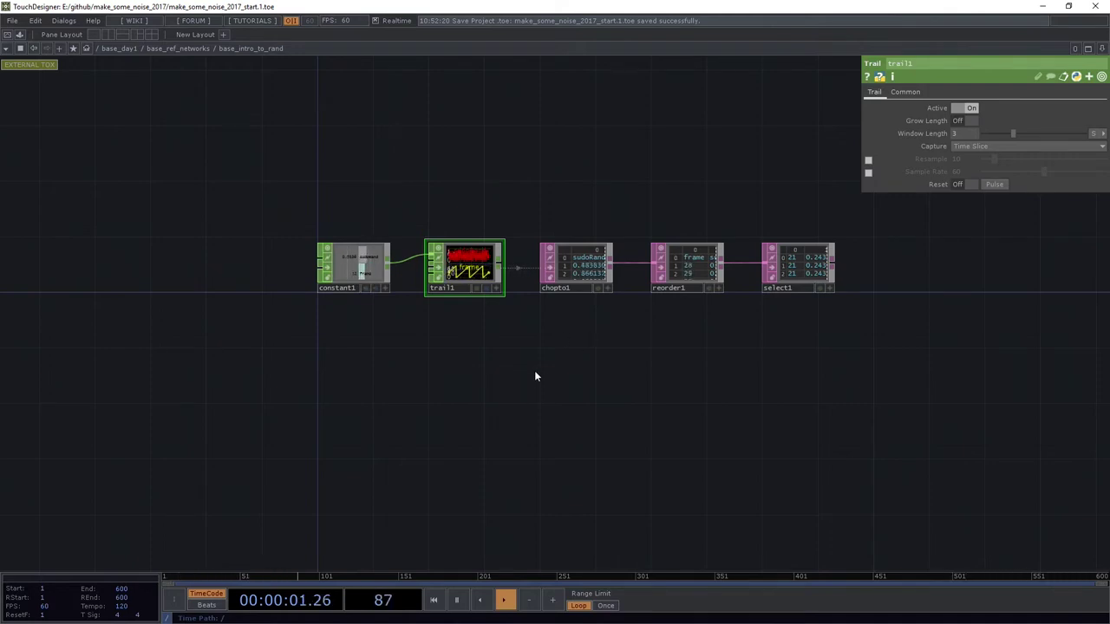
scroll(352, 218, "up", 5)
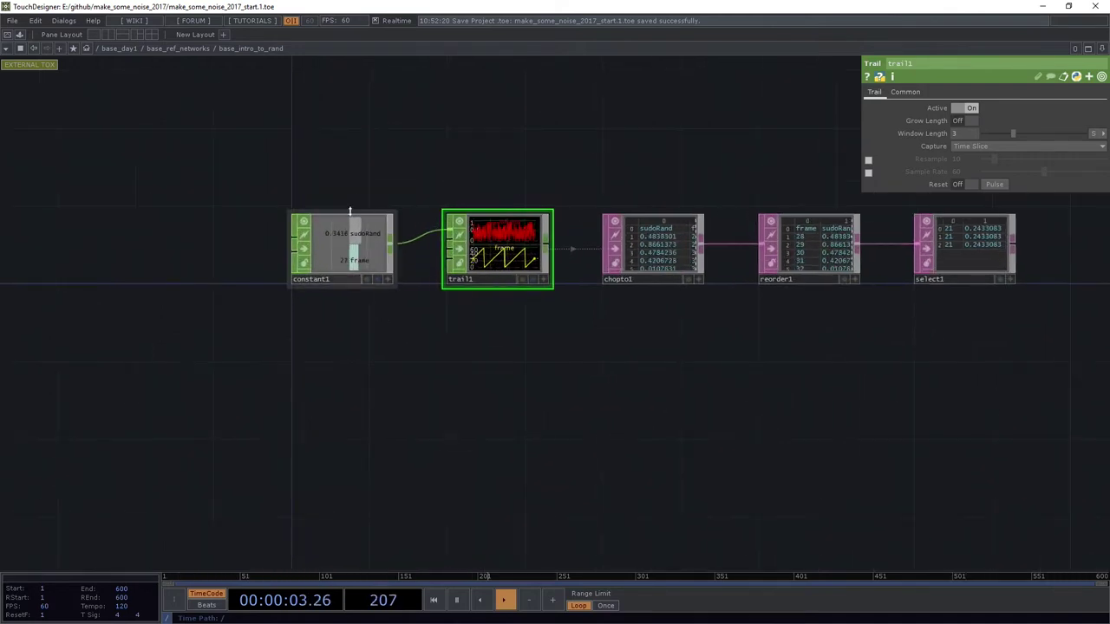
- Select constant1 and widen the parameter pane to read its tdu.rand sudoRand expression
left_click(289, 297)
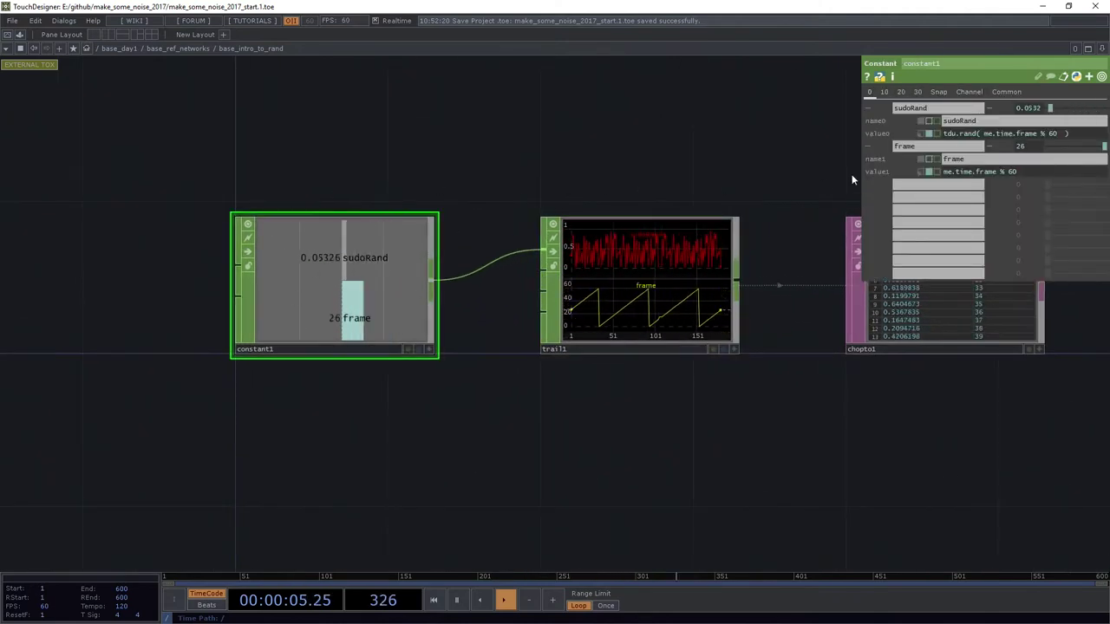
left_click_drag(863, 174, 603, 174)
left_click_drag(531, 360, 615, 314)
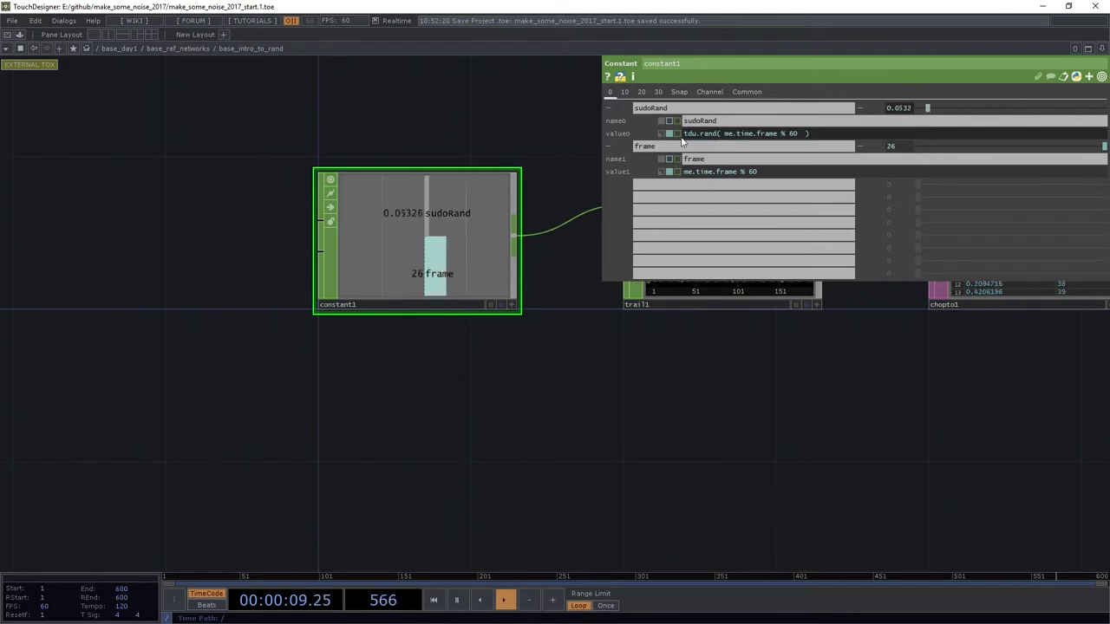
left_click_drag(714, 134, 658, 146)
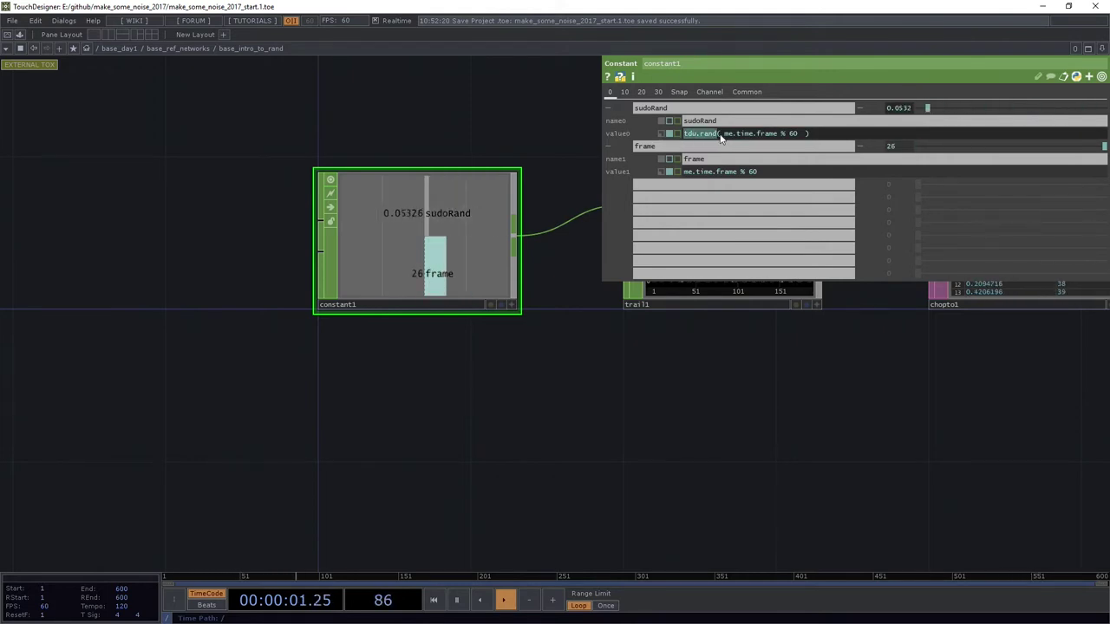
- Read the me.time.frame % 60 seed, then narrow the pane and bring trail1 and chopto1 into view
mouse_move(720, 138)
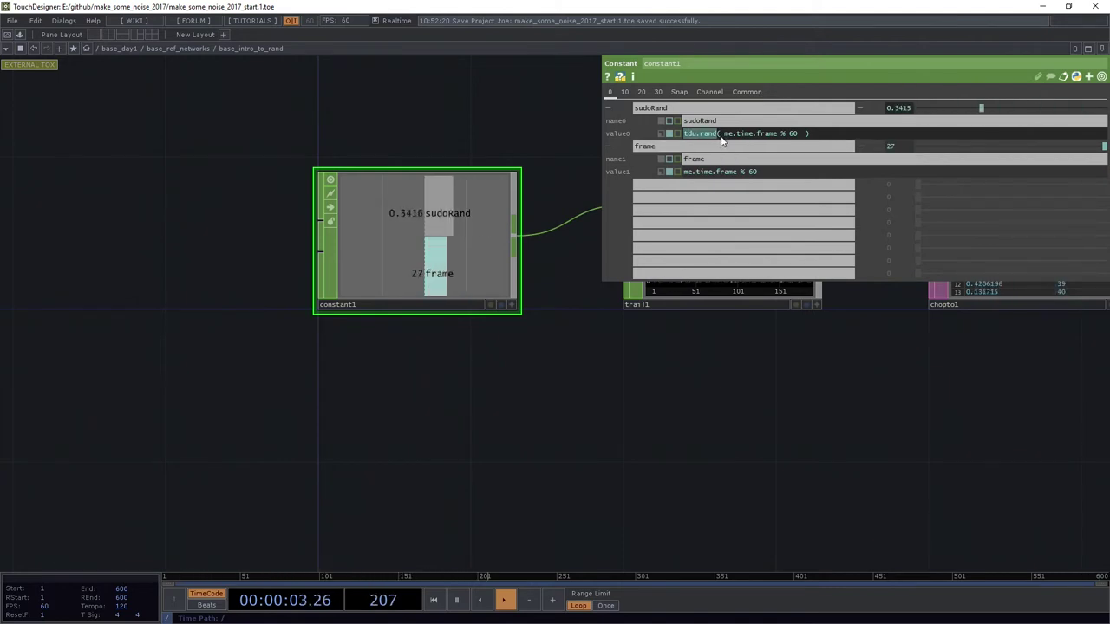
left_click_drag(724, 134, 796, 135)
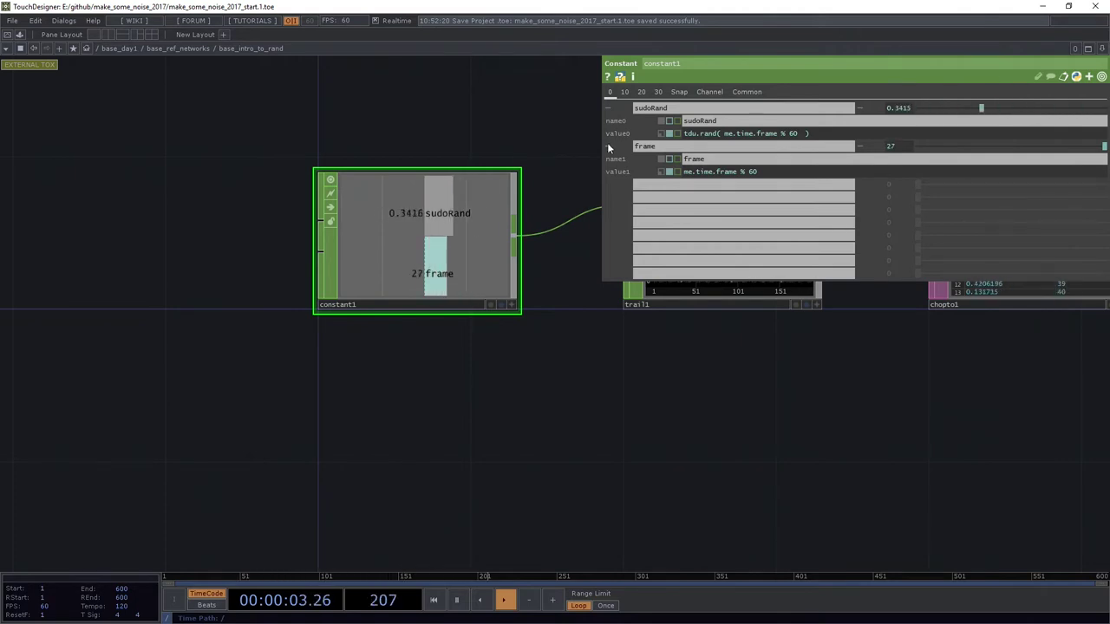
left_click_drag(600, 132, 863, 132)
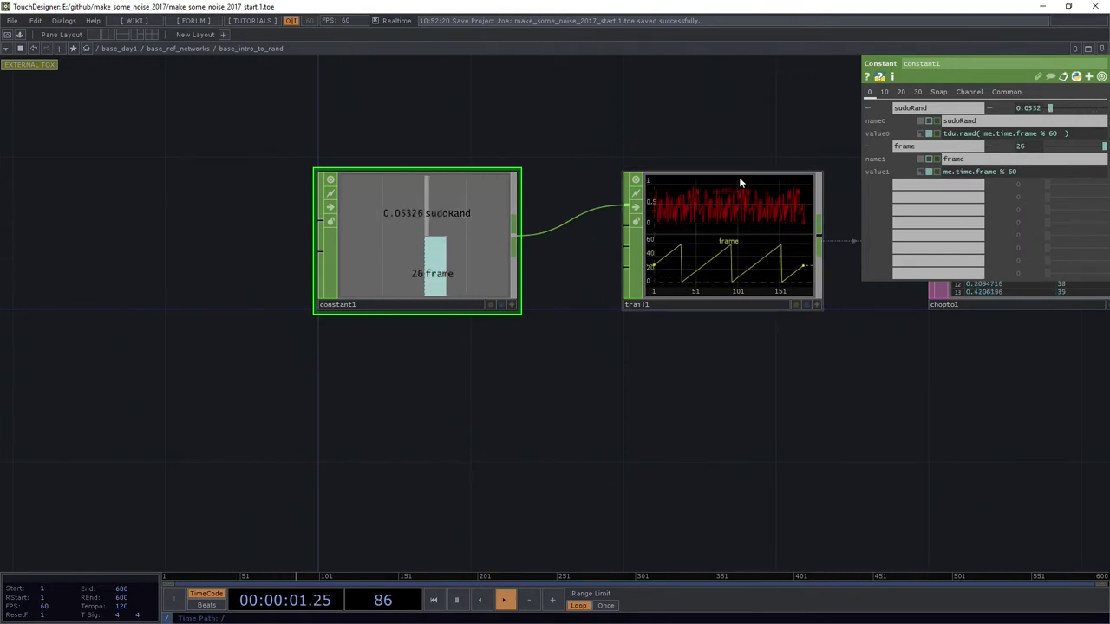
left_click_drag(835, 433, 716, 423)
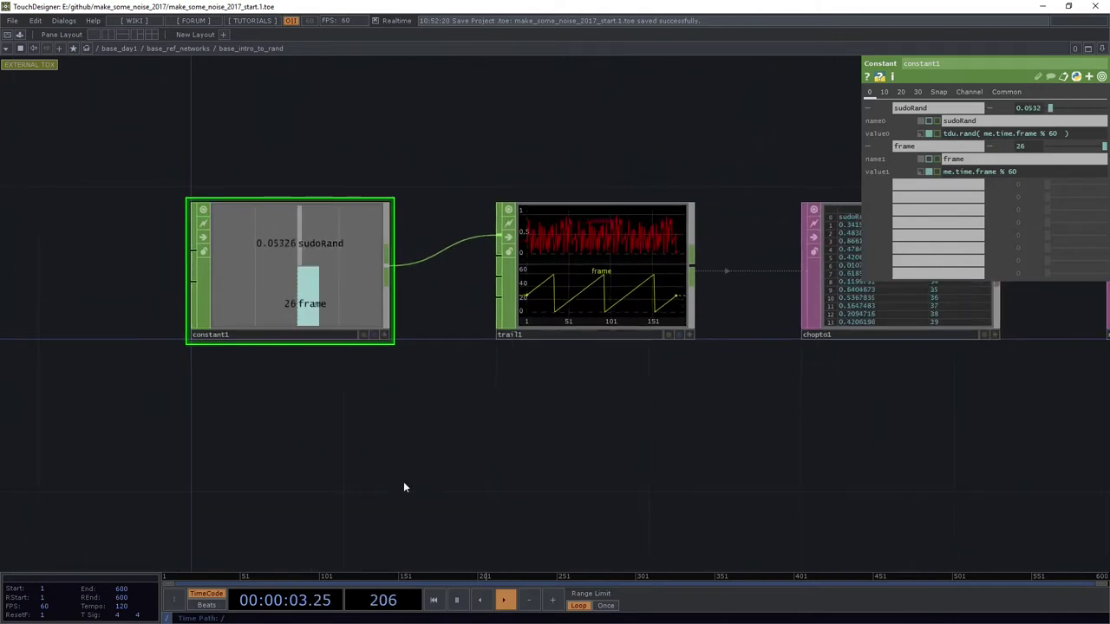
left_click(457, 600)
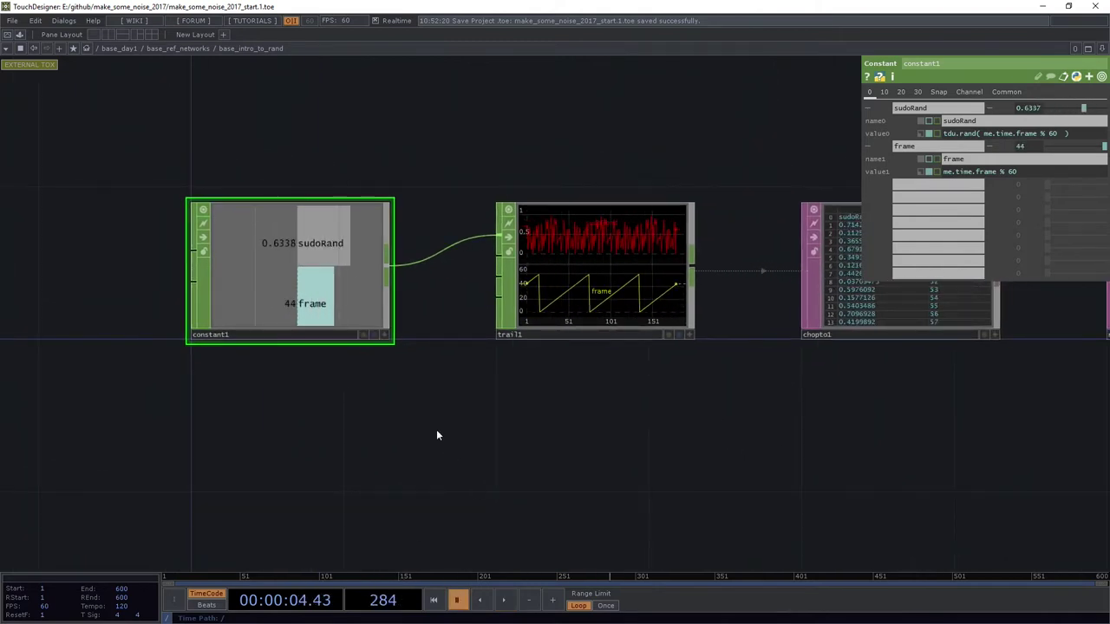
scroll(336, 276, "up", 2)
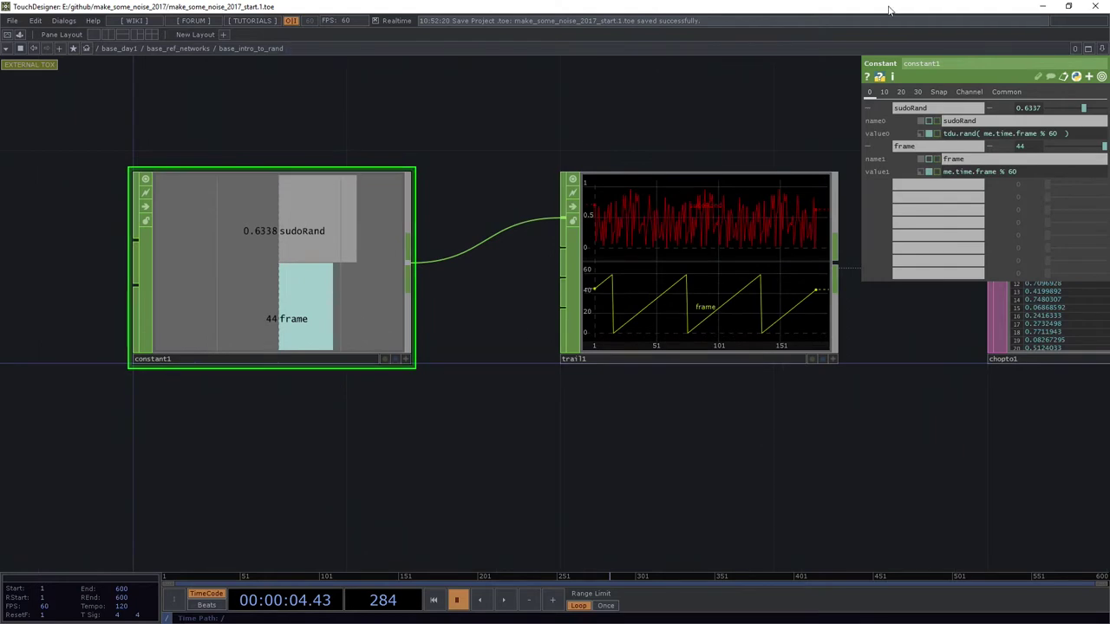
left_click(999, 136)
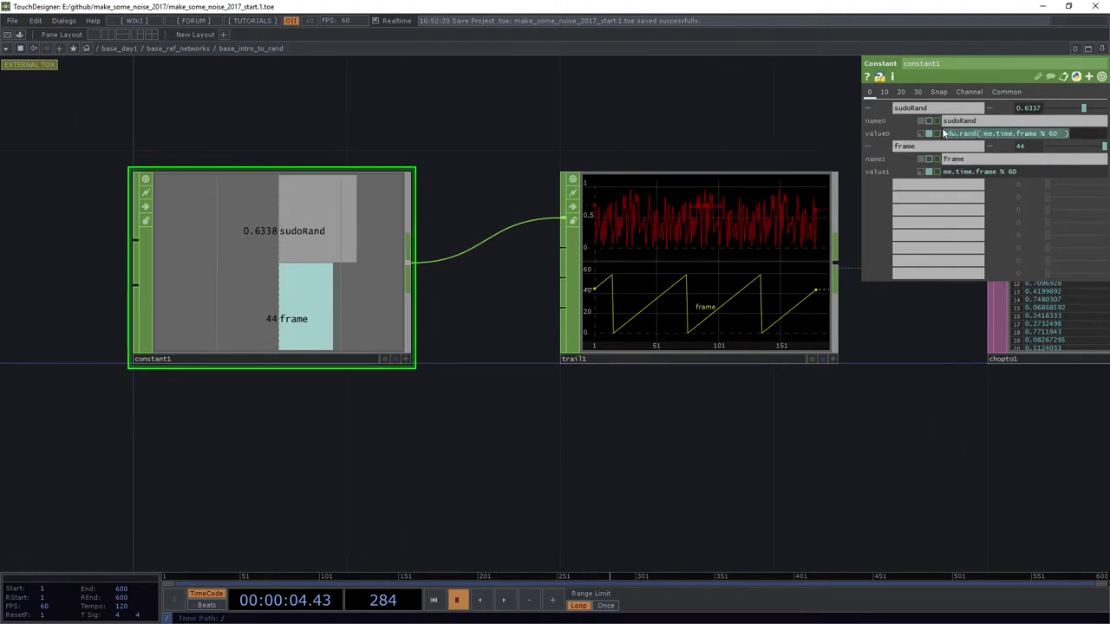
mouse_move(949, 140)
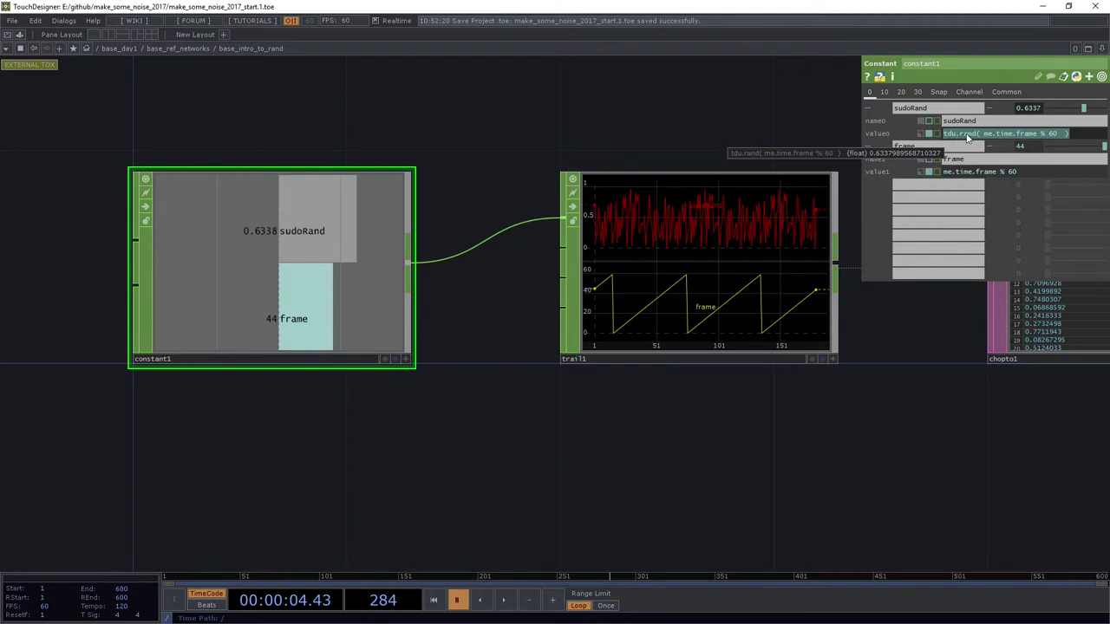
double_click(971, 136)
left_click_drag(983, 134, 1046, 136)
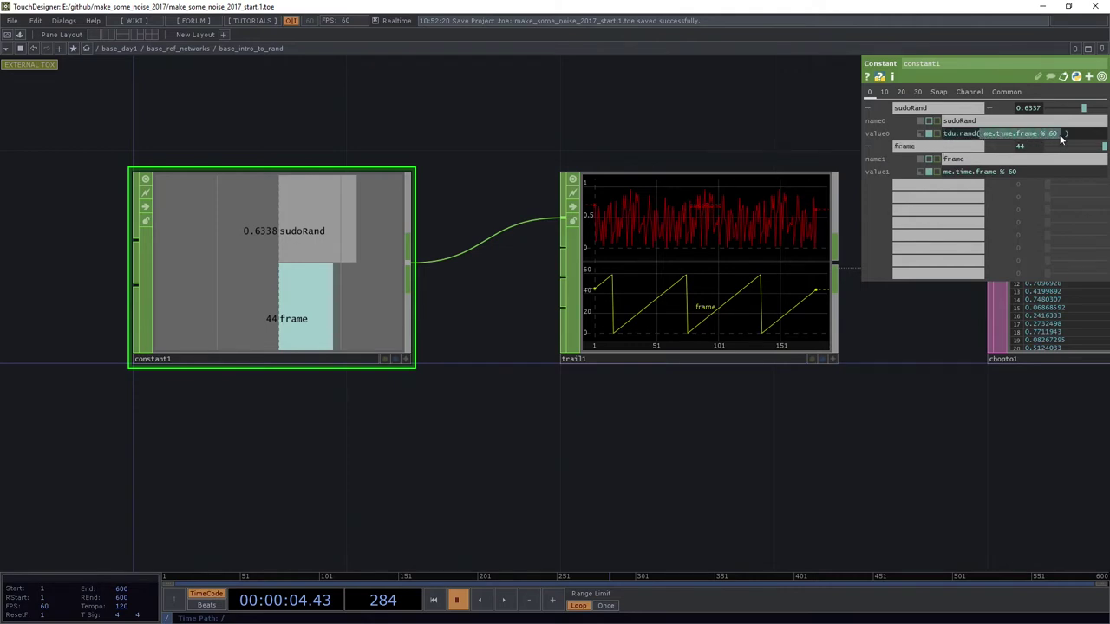
left_click(989, 137)
left_click_drag(989, 137, 1055, 139)
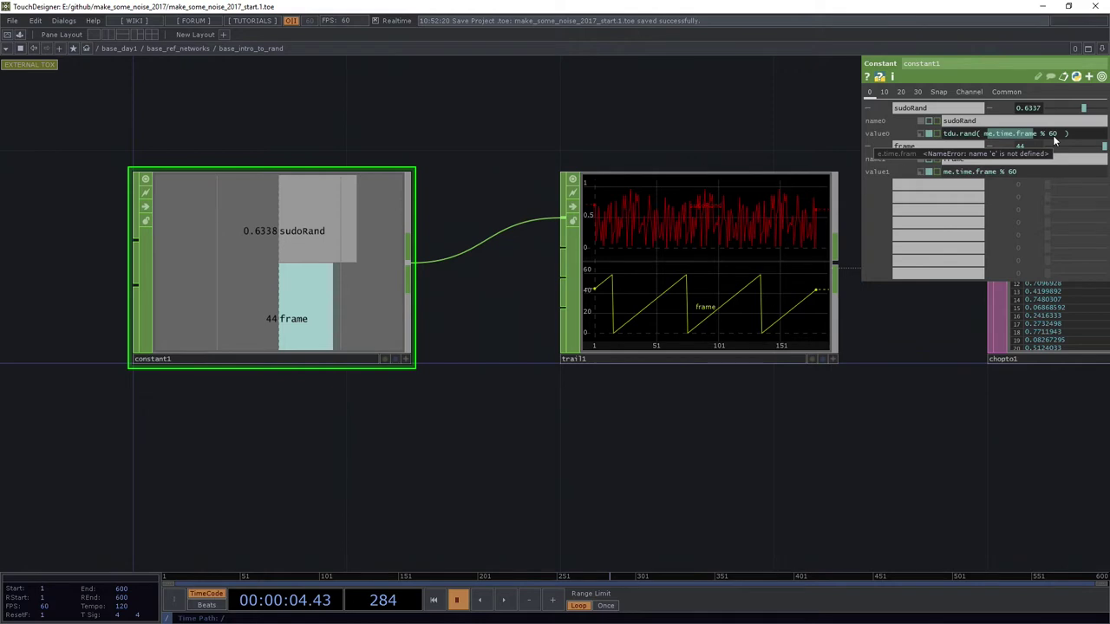
left_click(1024, 172)
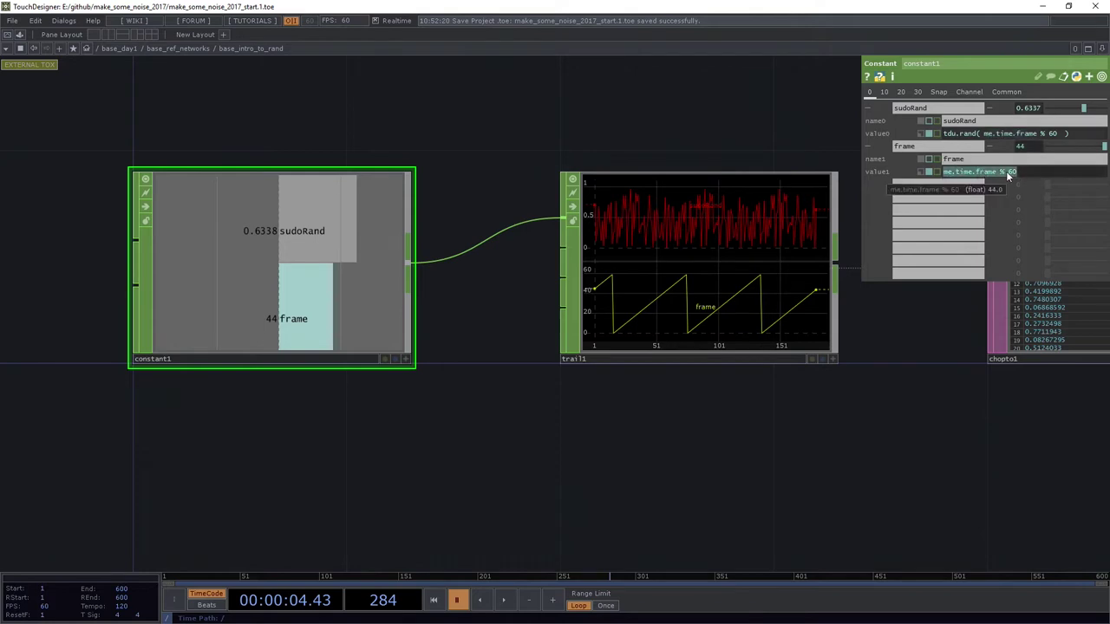
left_click(1008, 172)
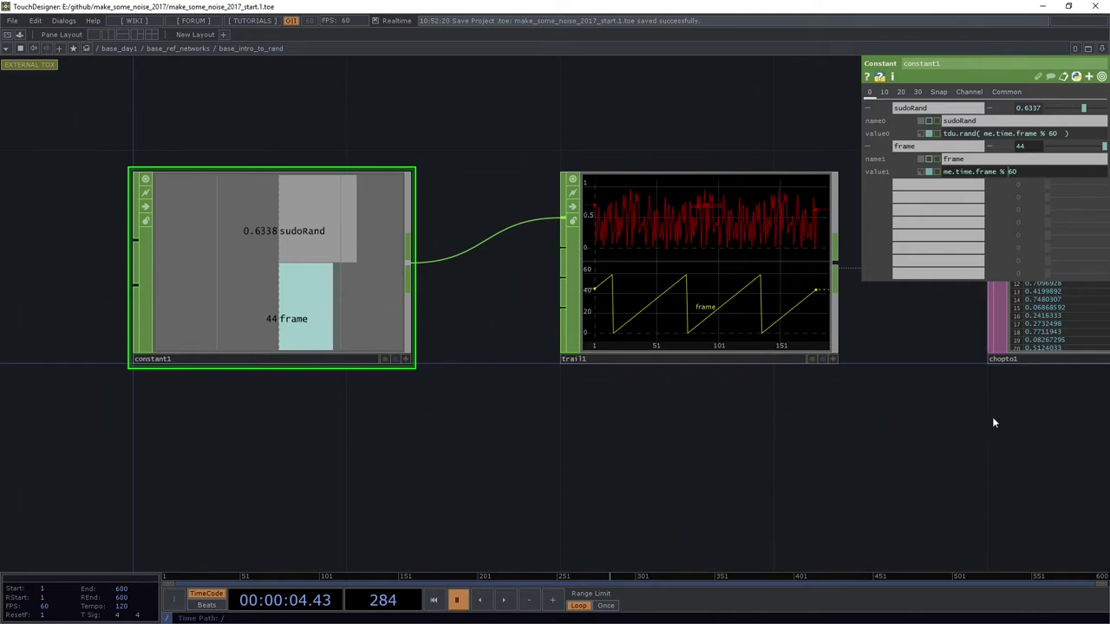
- Pan across to reorder1 and select1 and show reorder1's 1 0 column order
scroll(1003, 467, "right", 5)
scroll(674, 442, "left", 2)
scroll(526, 297, "left", 1)
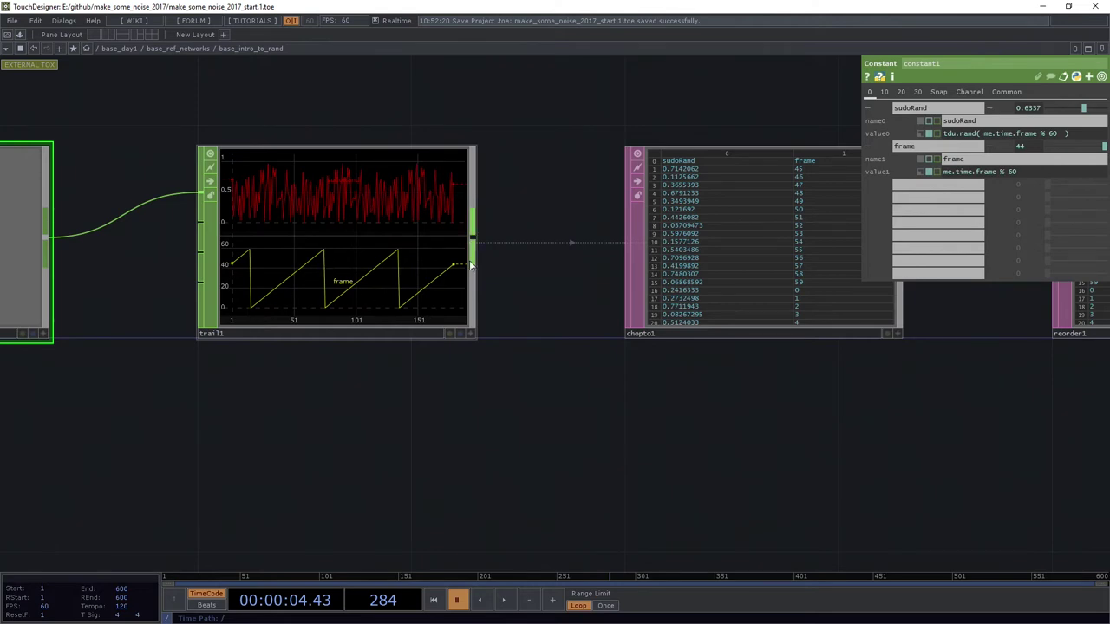
left_click_drag(612, 380, 498, 401)
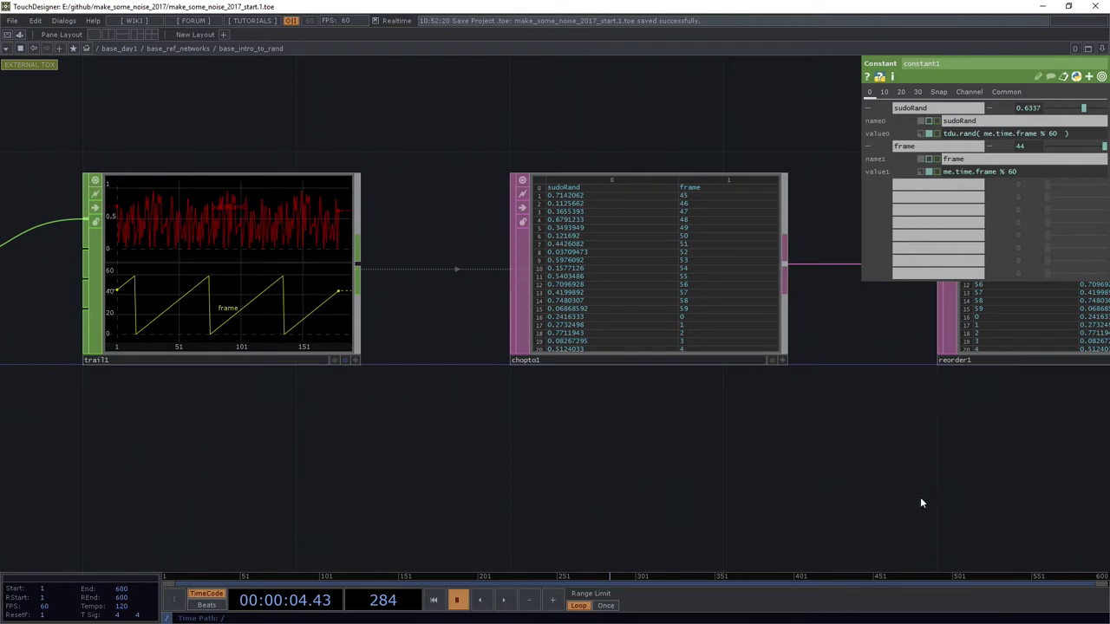
left_click_drag(922, 499, 558, 434)
left_click_drag(832, 448, 526, 459)
left_click(466, 193)
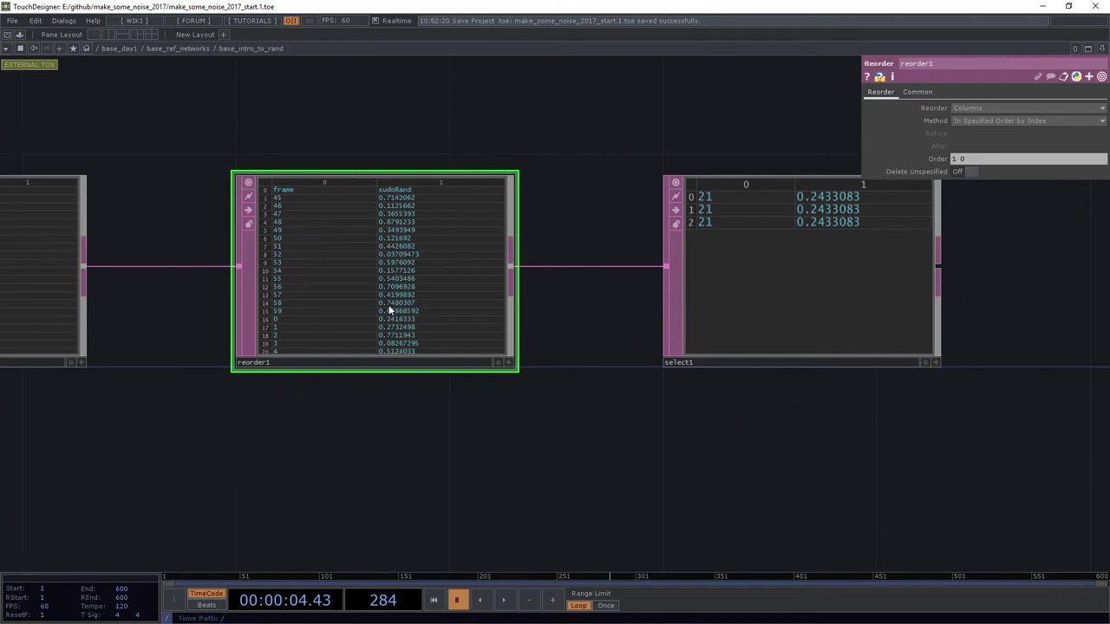
- Set select1 to keep only rows whose frame value is 21, then recentre the tables
left_click(751, 271)
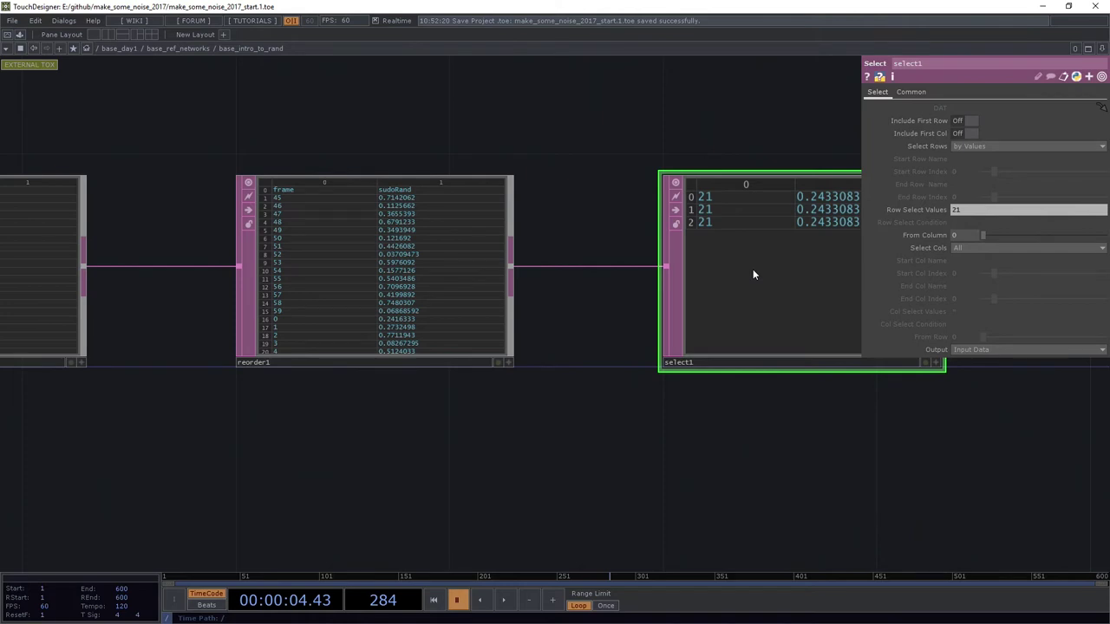
left_click(963, 211)
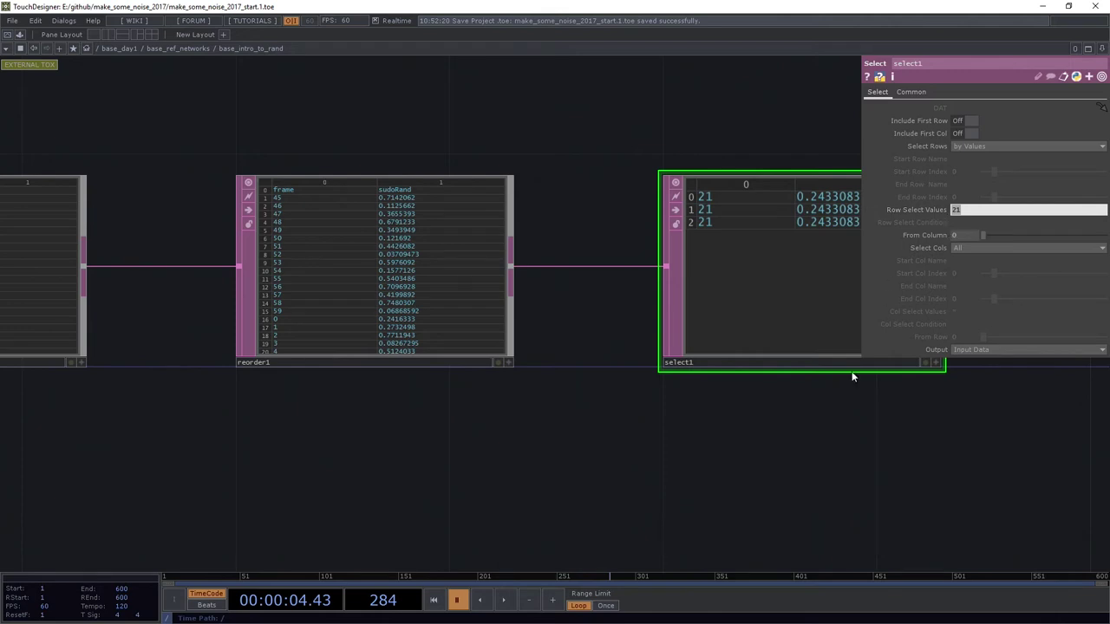
left_click_drag(828, 468, 764, 451)
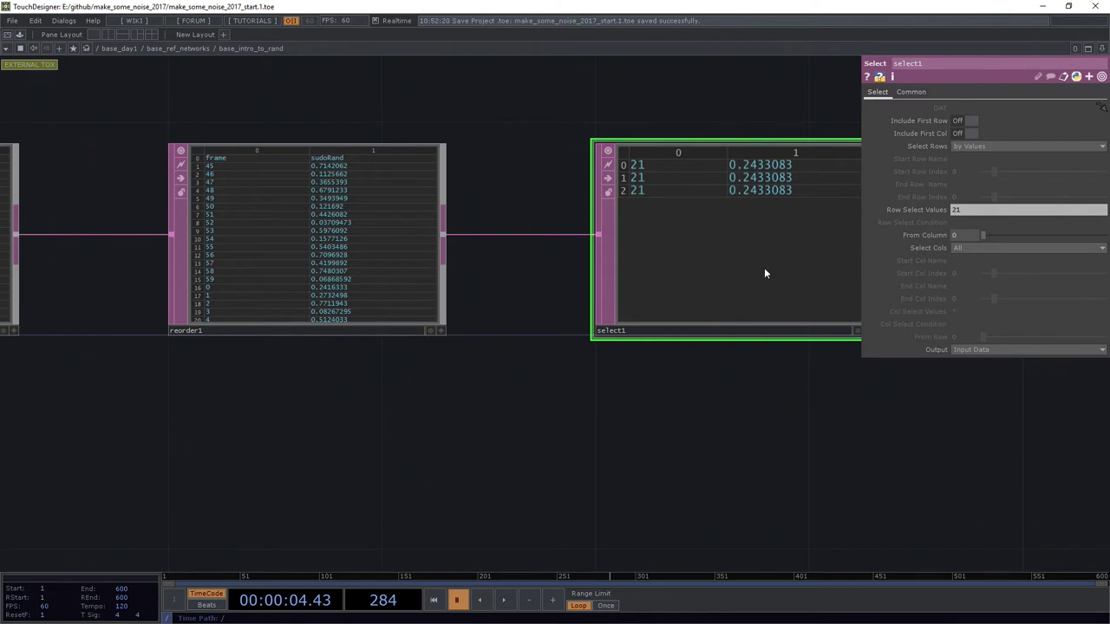
scroll(653, 378, "down", 2)
- Resume playback and add an Evaluate DAT, eval1, below select1
left_click(512, 603)
key("Tab")
left_click(643, 309)
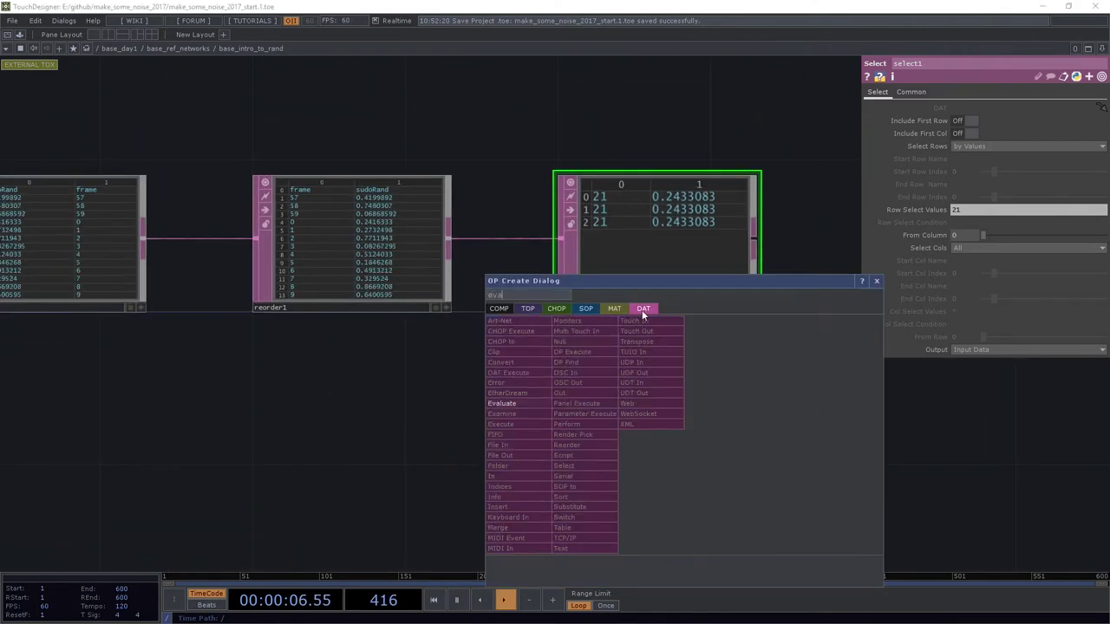
type("eva")
left_click(524, 405)
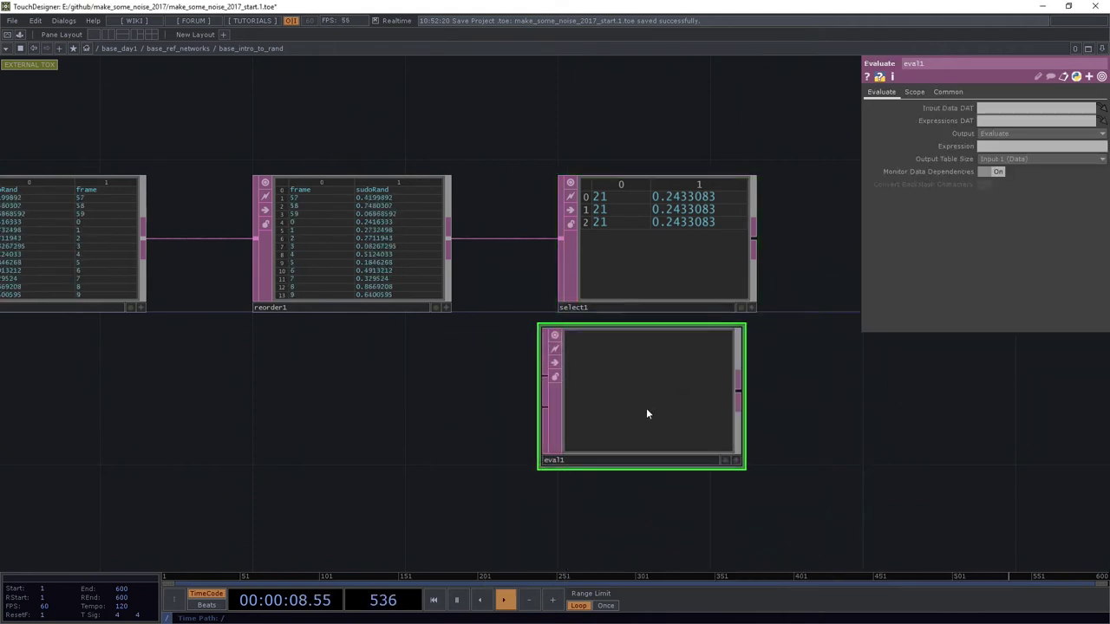
left_click(626, 421)
- Set eval1's expression to tdu.rand( 21 ), confirming it returns 0.2433
left_click(1063, 148)
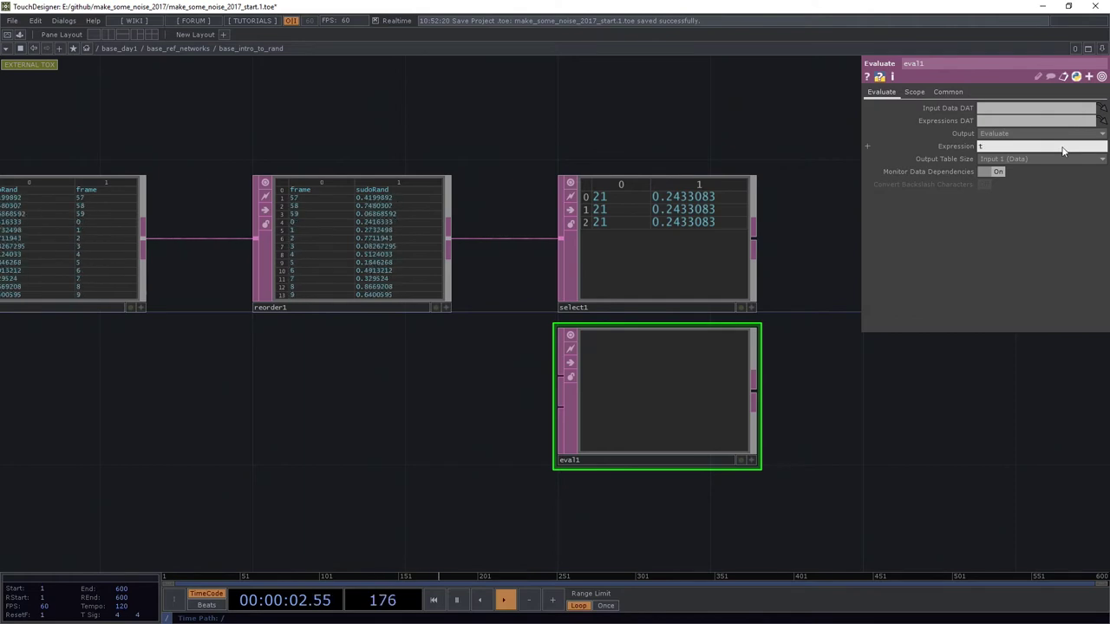
type("tdu.rand( 21")
key("Return")
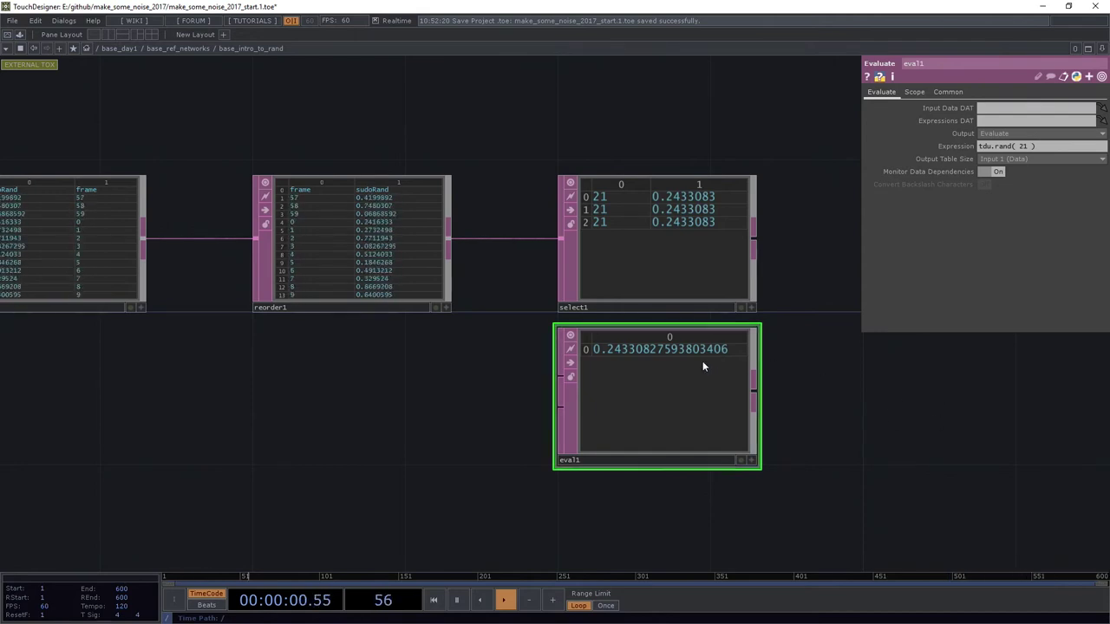
- Delete eval1 and go back up to the base_ref_networks level
key("Delete")
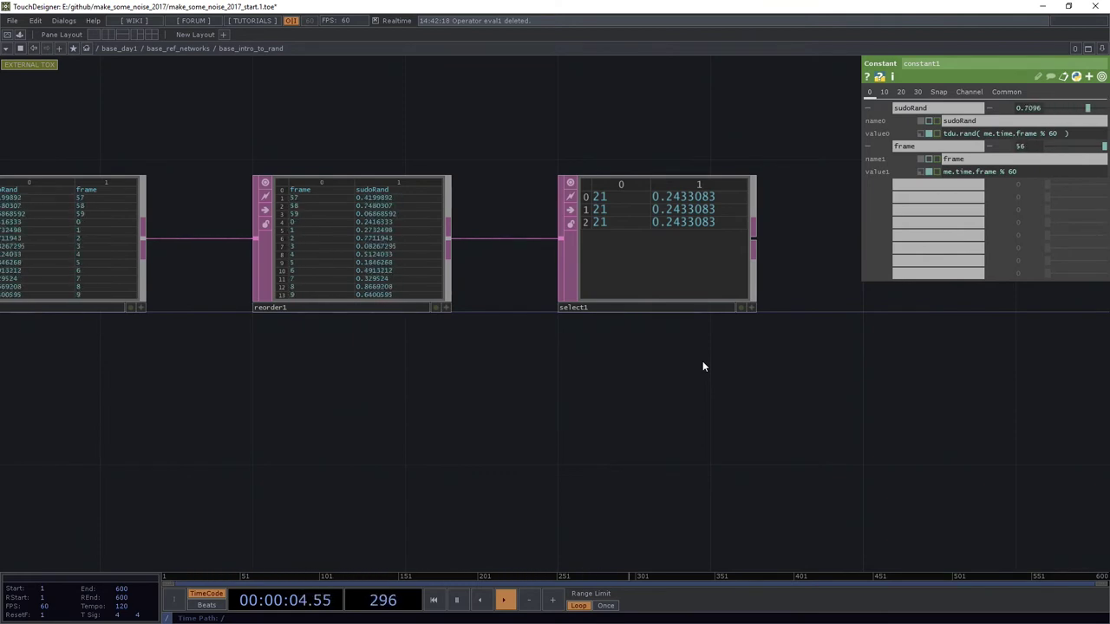
key("h")
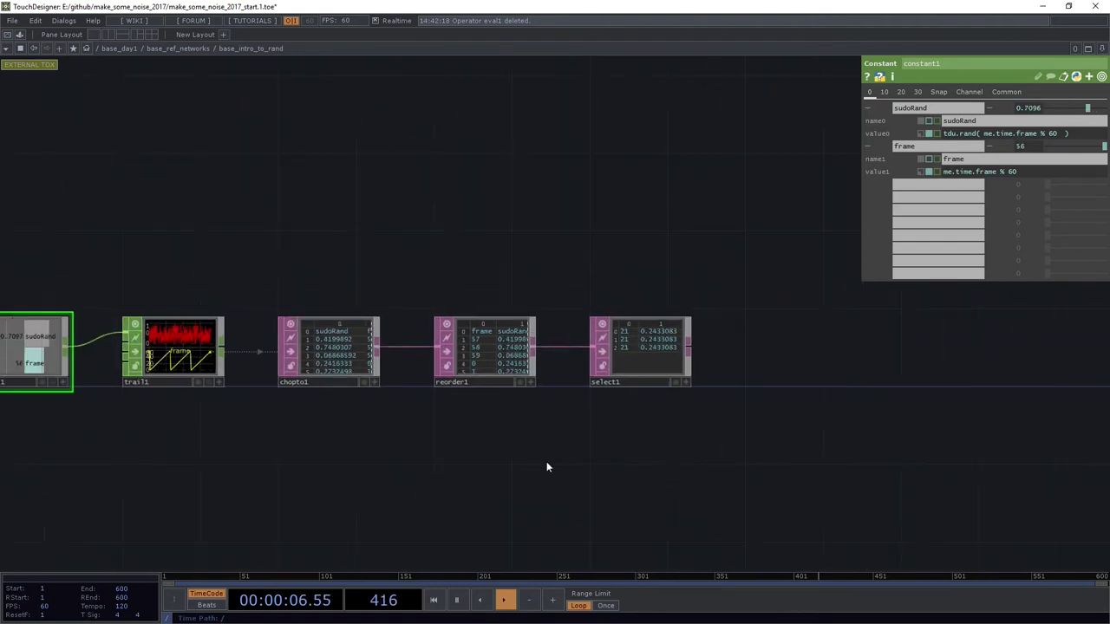
key("u")
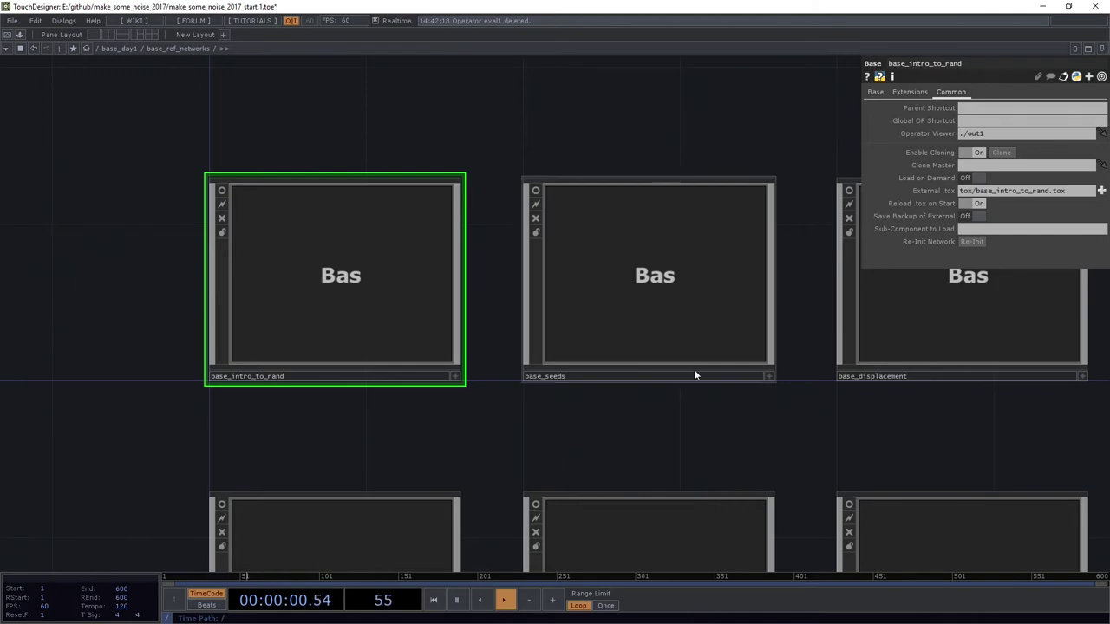
- Enter base_seeds, frame the top of the noise CHOP grid and inspect constant1
left_click(678, 287)
key("i")
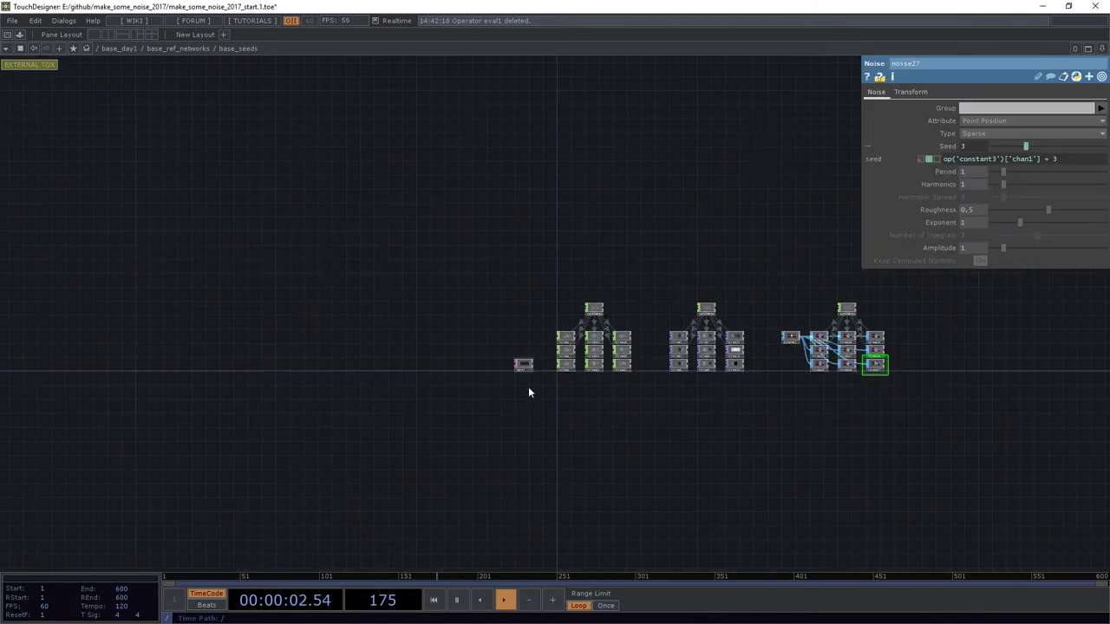
scroll(602, 344, "up", 10)
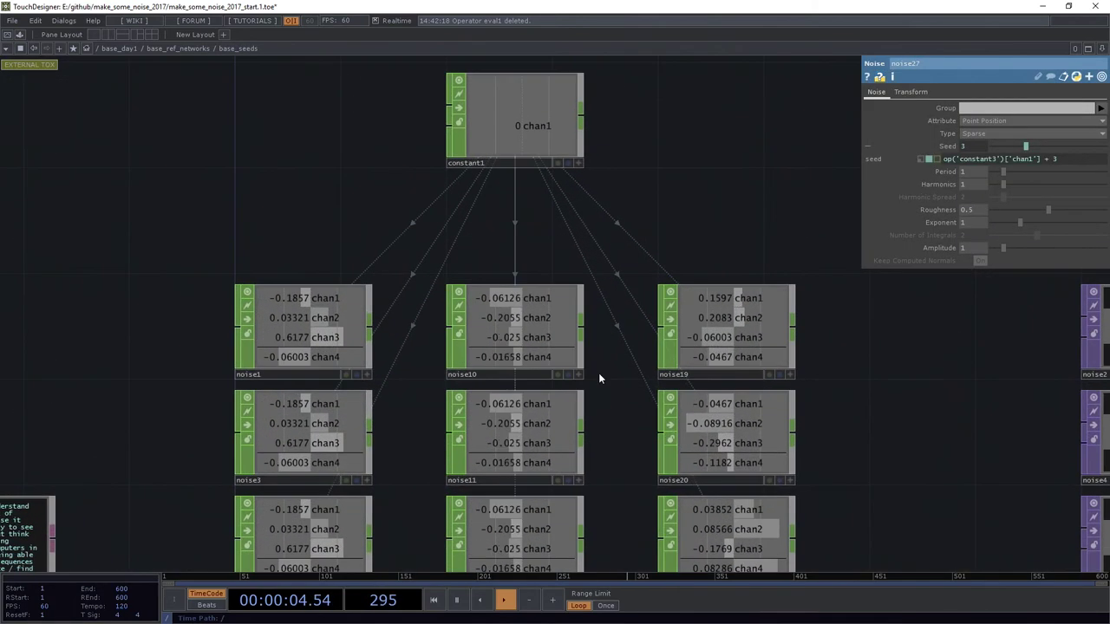
left_click_drag(617, 371, 574, 320)
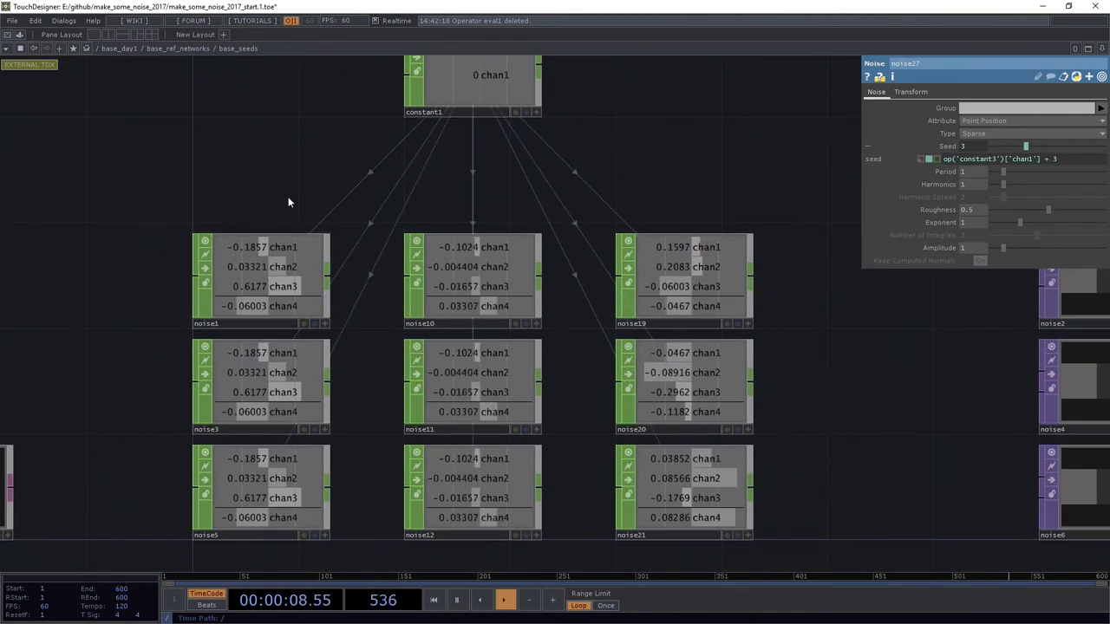
left_click(515, 98)
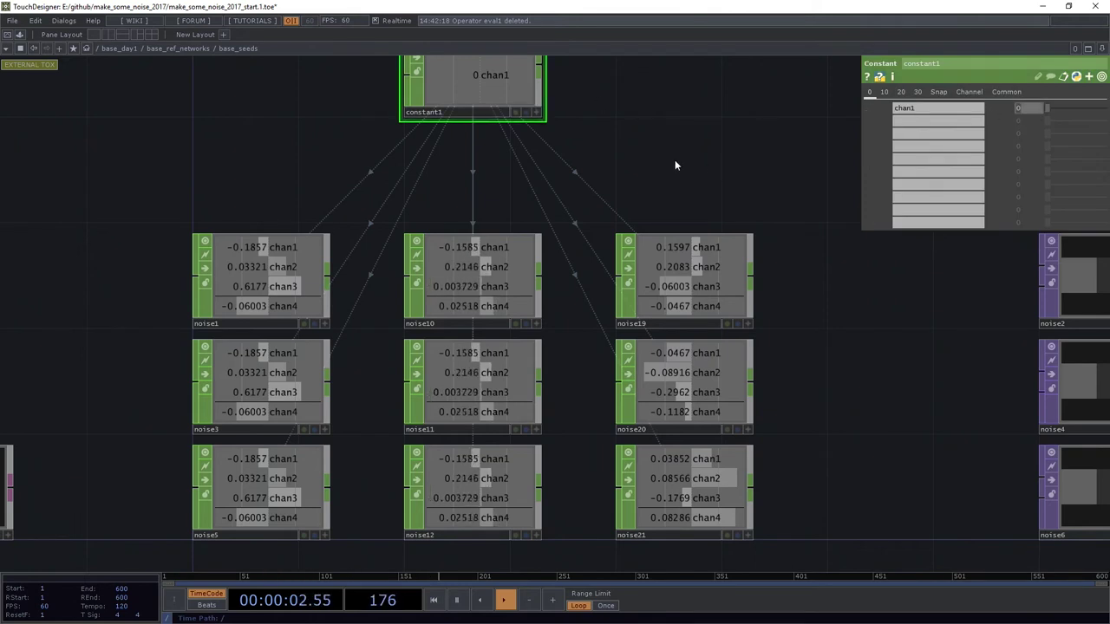
- Check that noise1, noise3 and noise5 seeds all read op('constant1')['chan1']
left_click(259, 268)
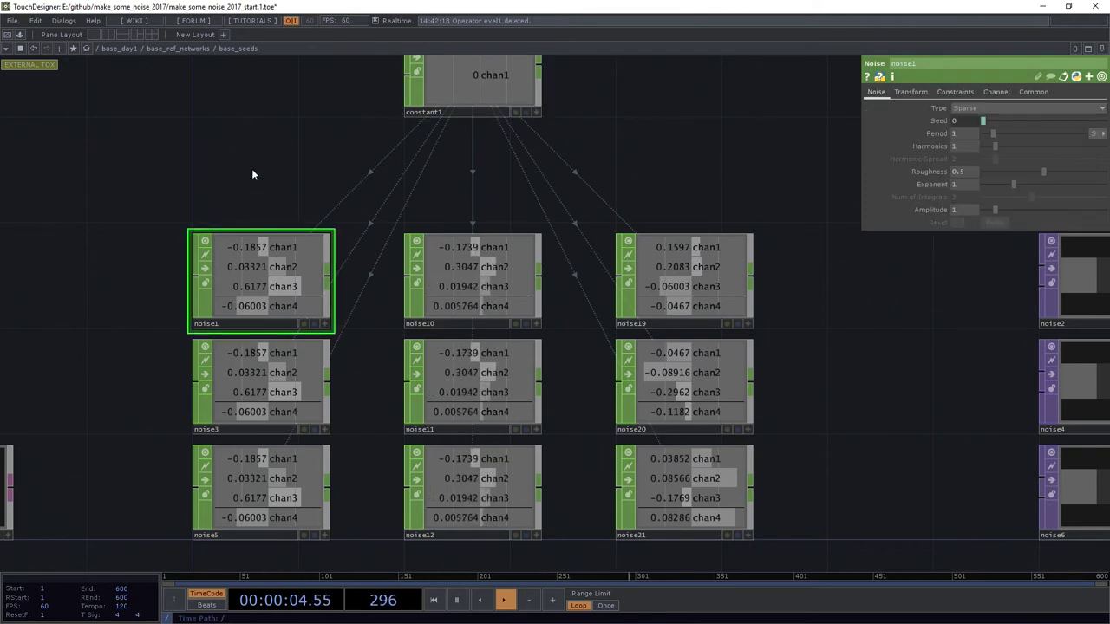
left_click(267, 417)
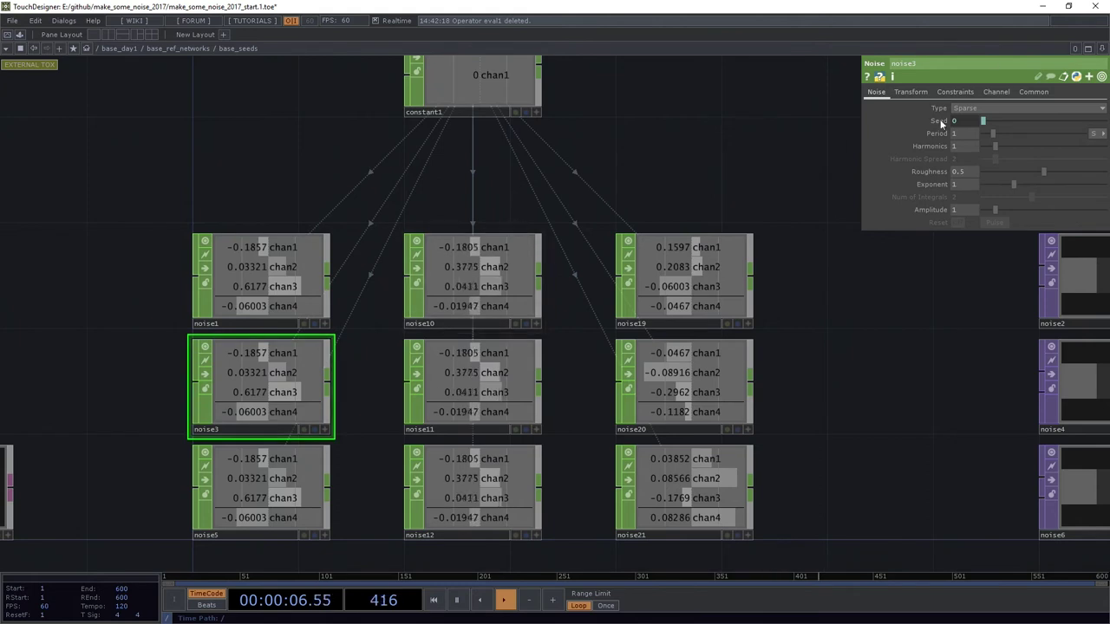
left_click(867, 120)
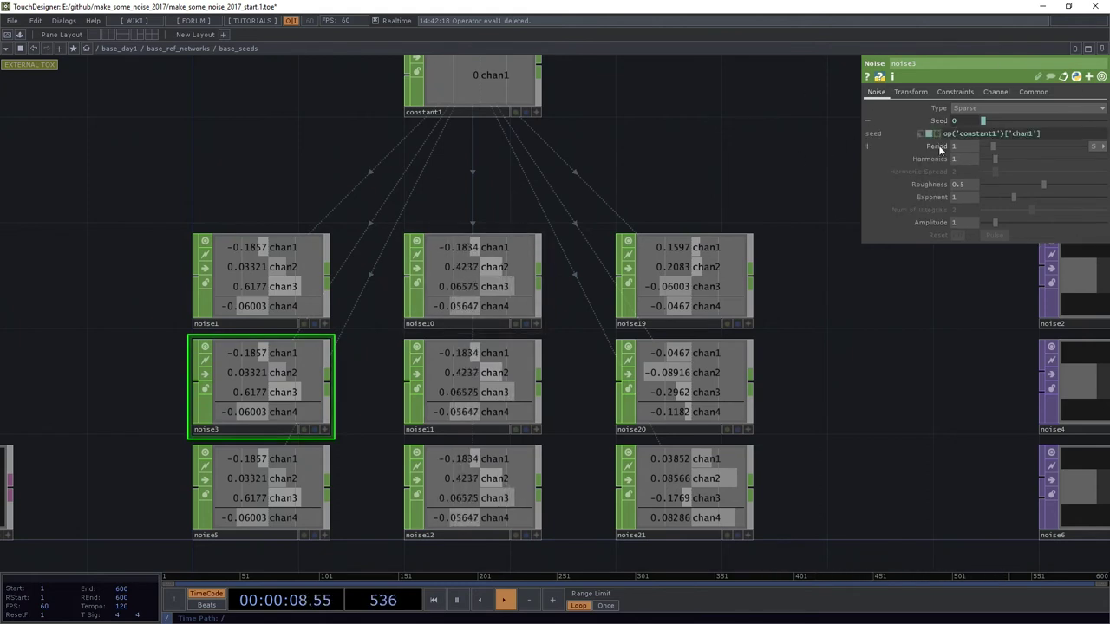
left_click(313, 255)
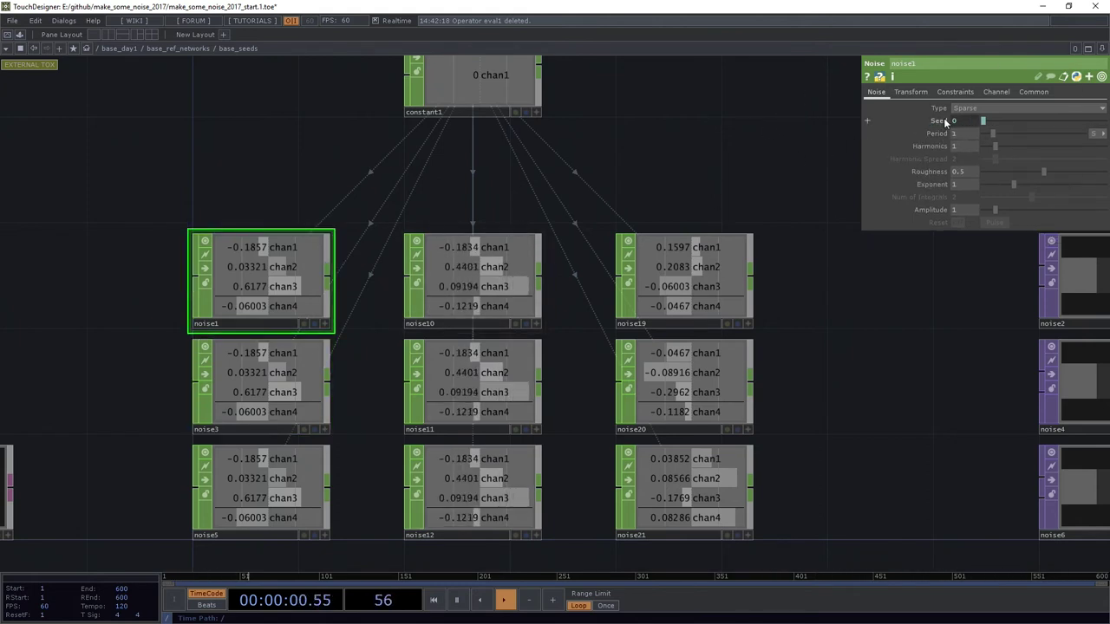
left_click(265, 512)
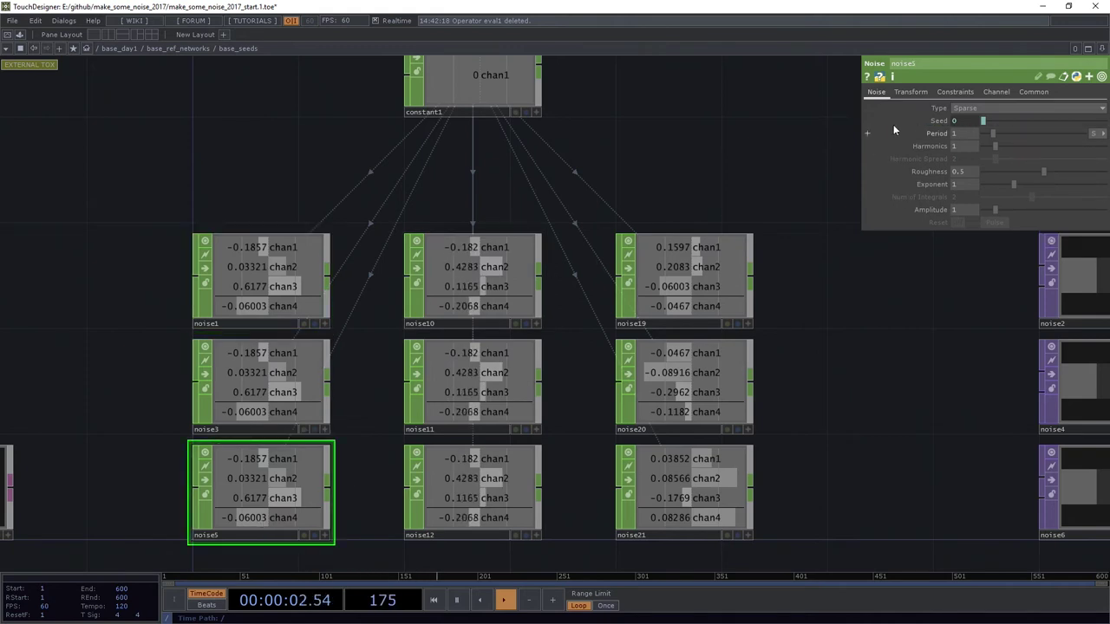
left_click(942, 120)
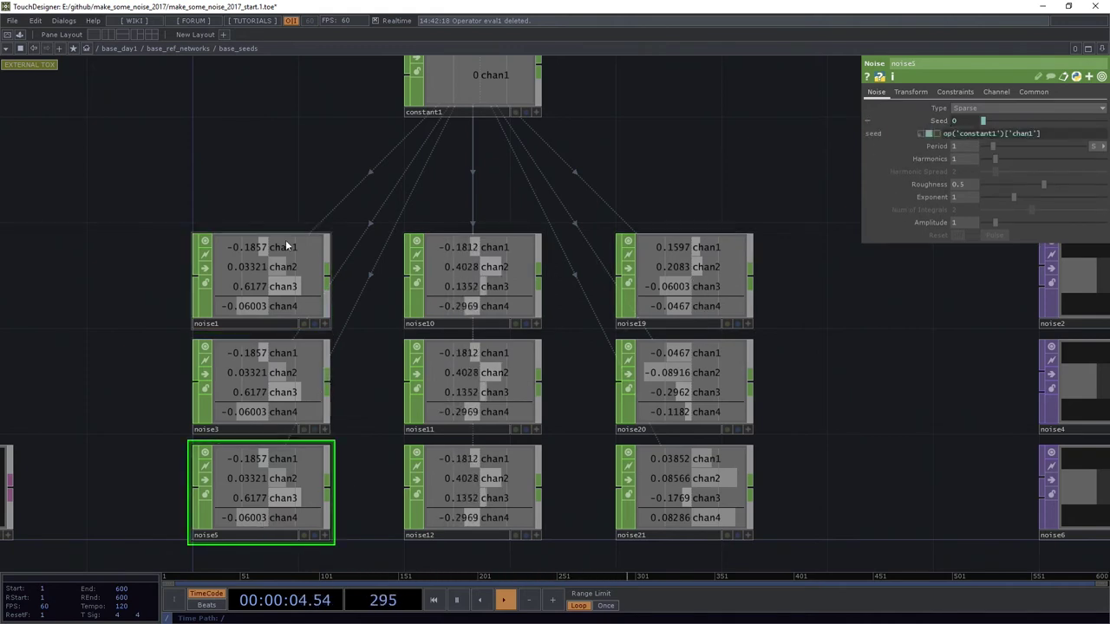
right_click_drag(231, 161, 309, 471)
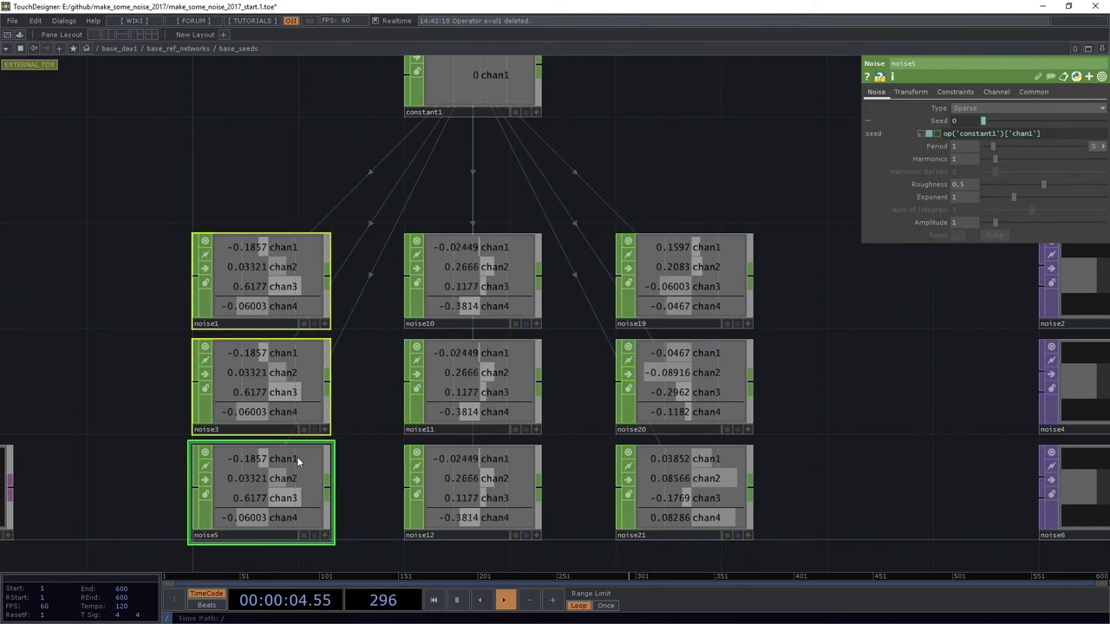
- Inspect noise11's seed and expand its Translate to show tz = absTime.seconds
left_click(490, 292)
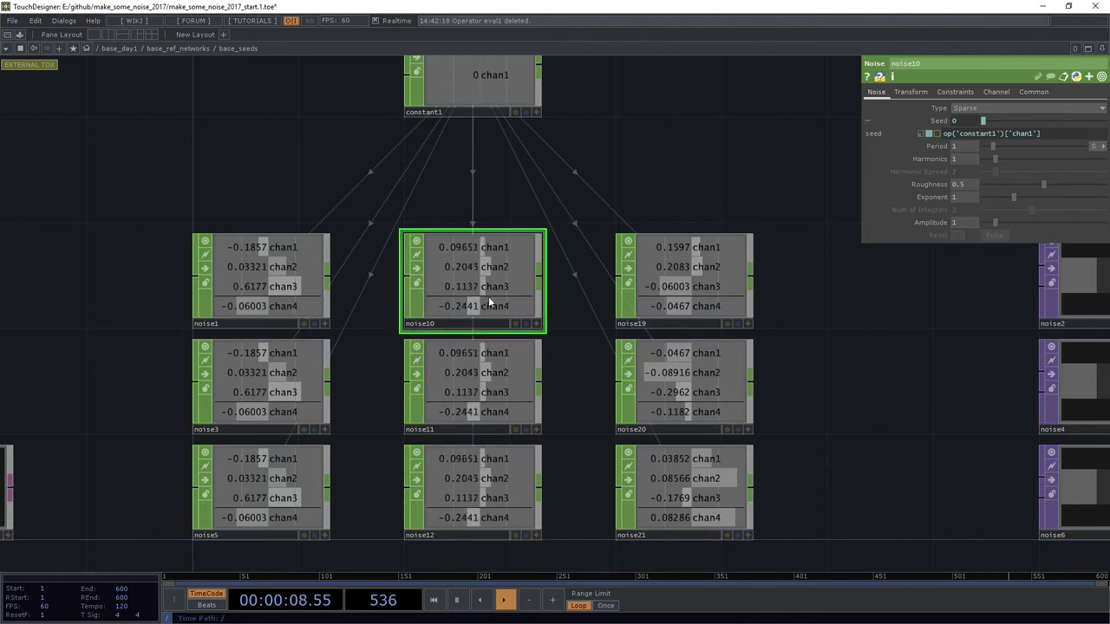
left_click(500, 373)
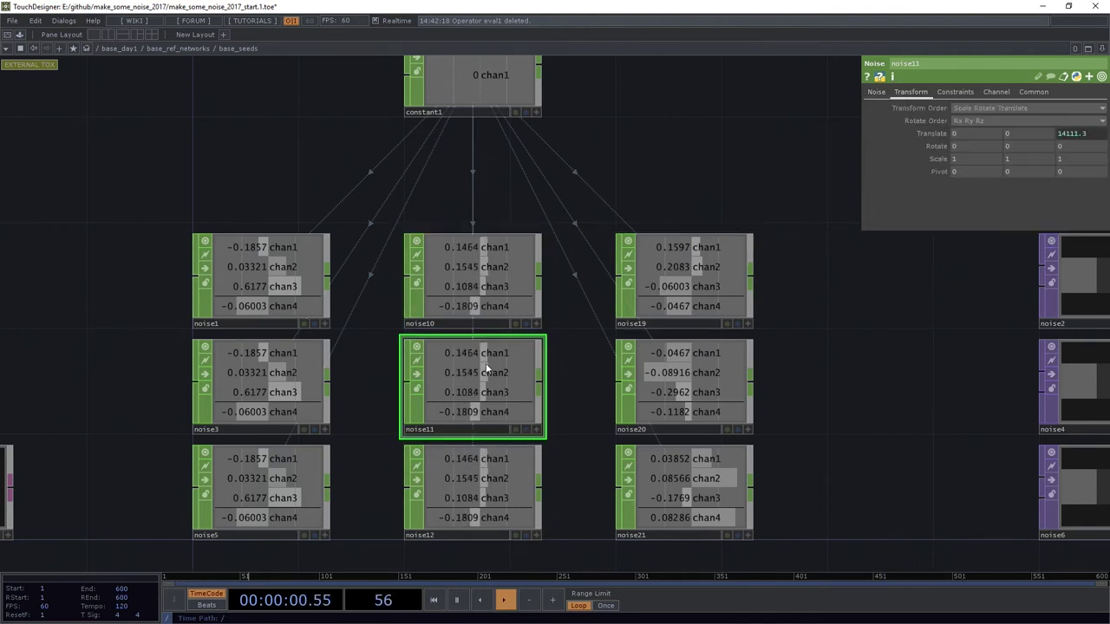
left_click(876, 92)
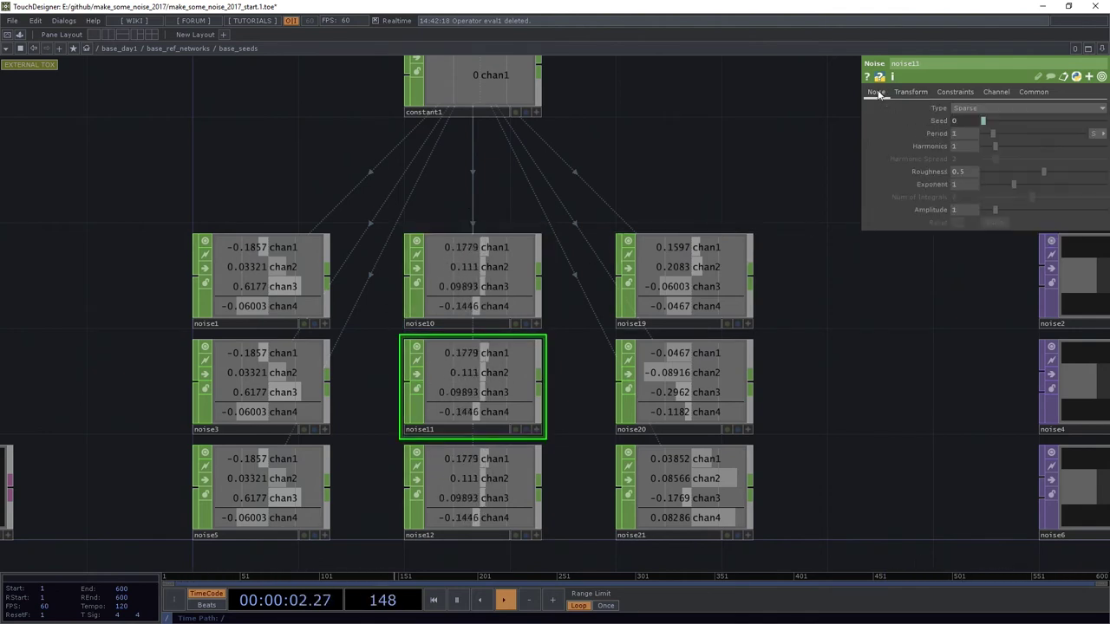
left_click(935, 122)
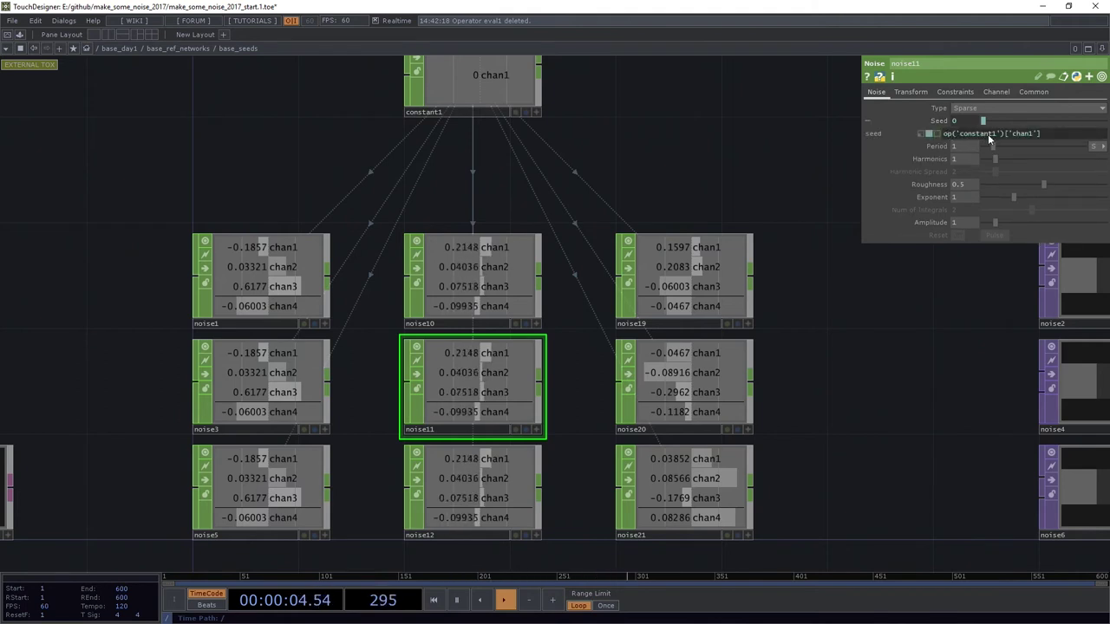
left_click(911, 92)
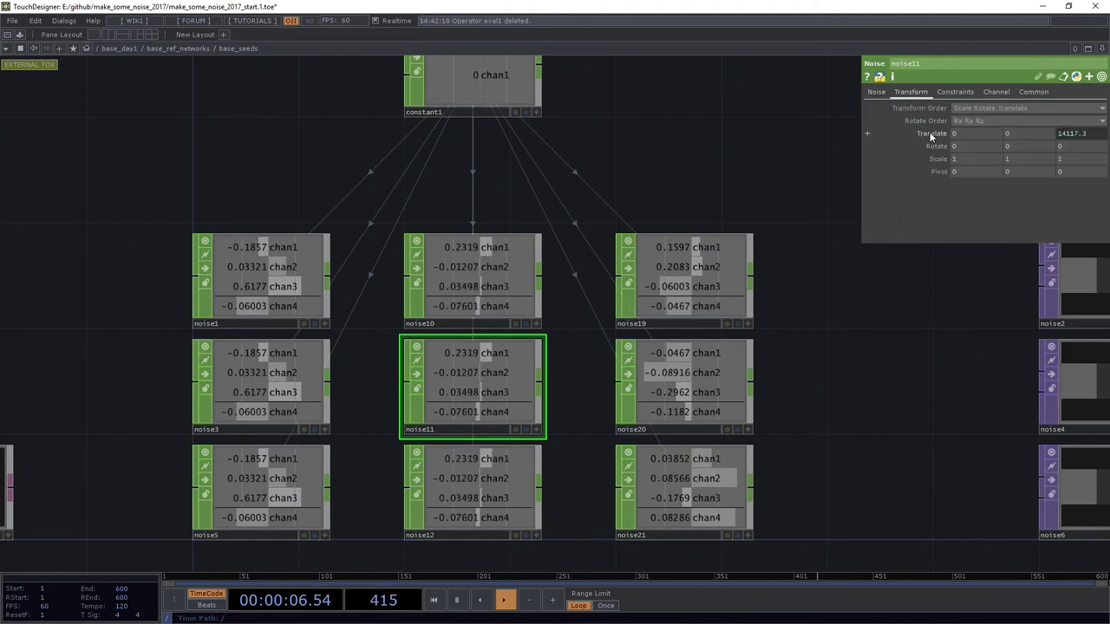
left_click(932, 134)
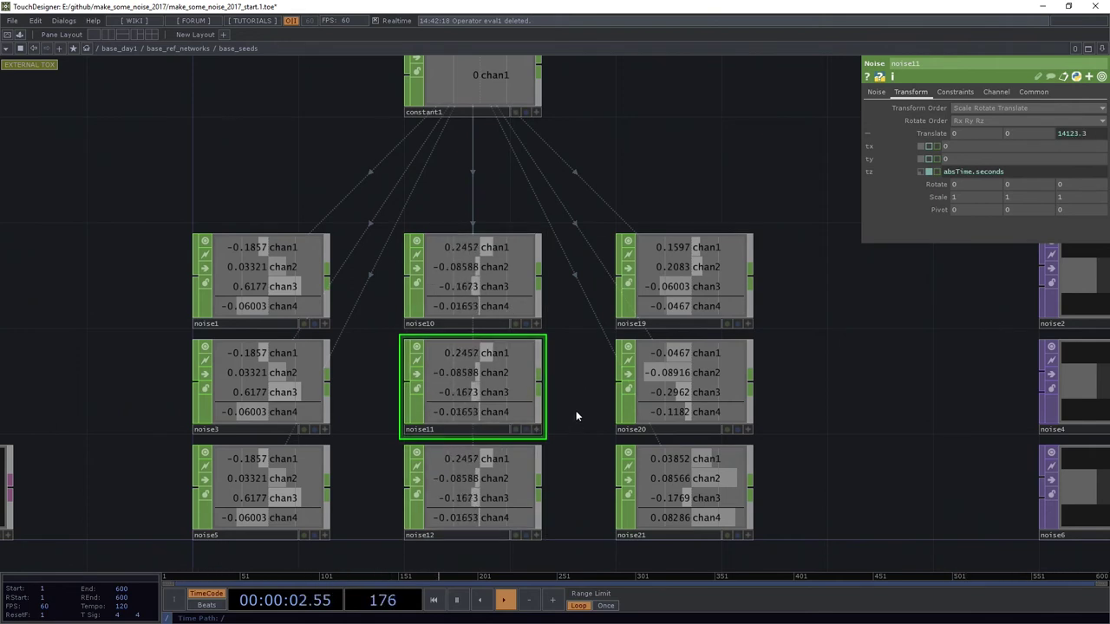
- Pause playback, compare noise11's Noise and Transform pages, then resume playback
left_click(459, 600)
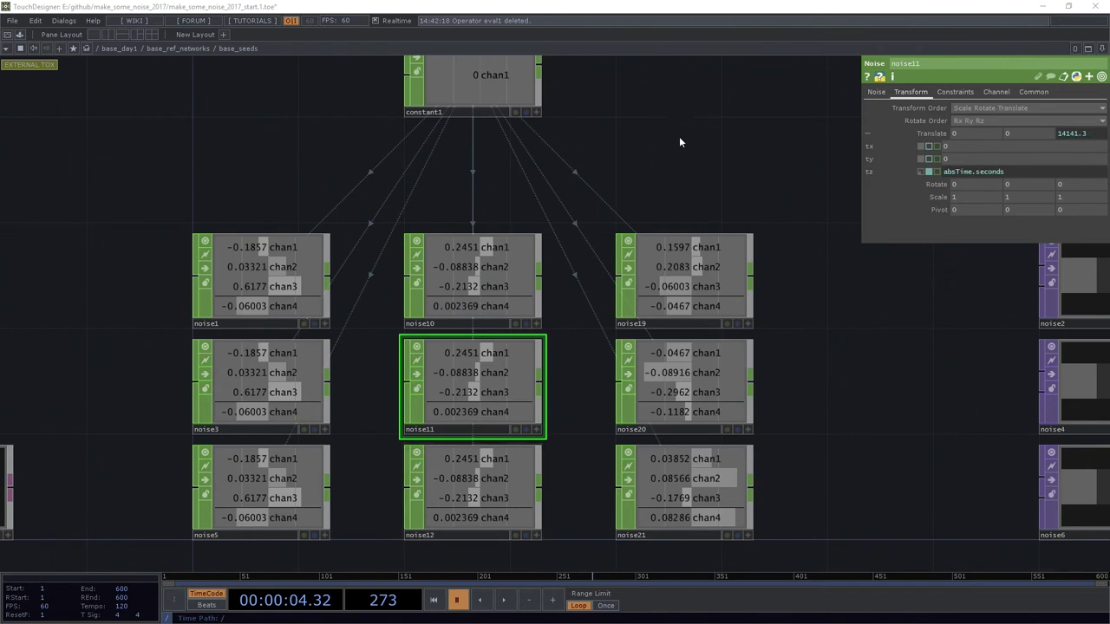
left_click(875, 92)
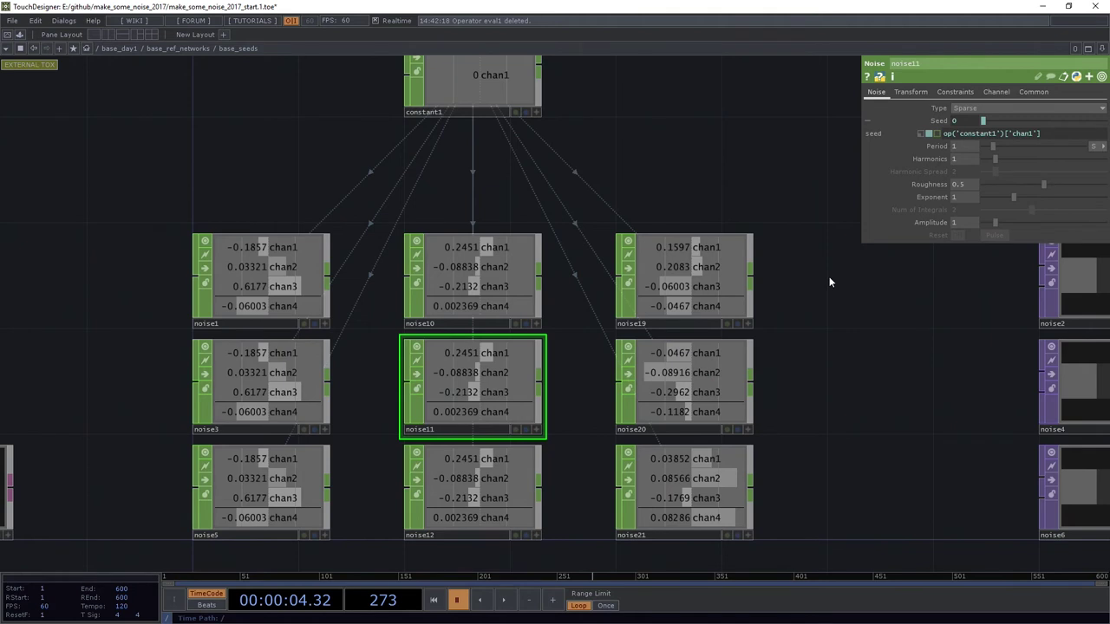
left_click(916, 92)
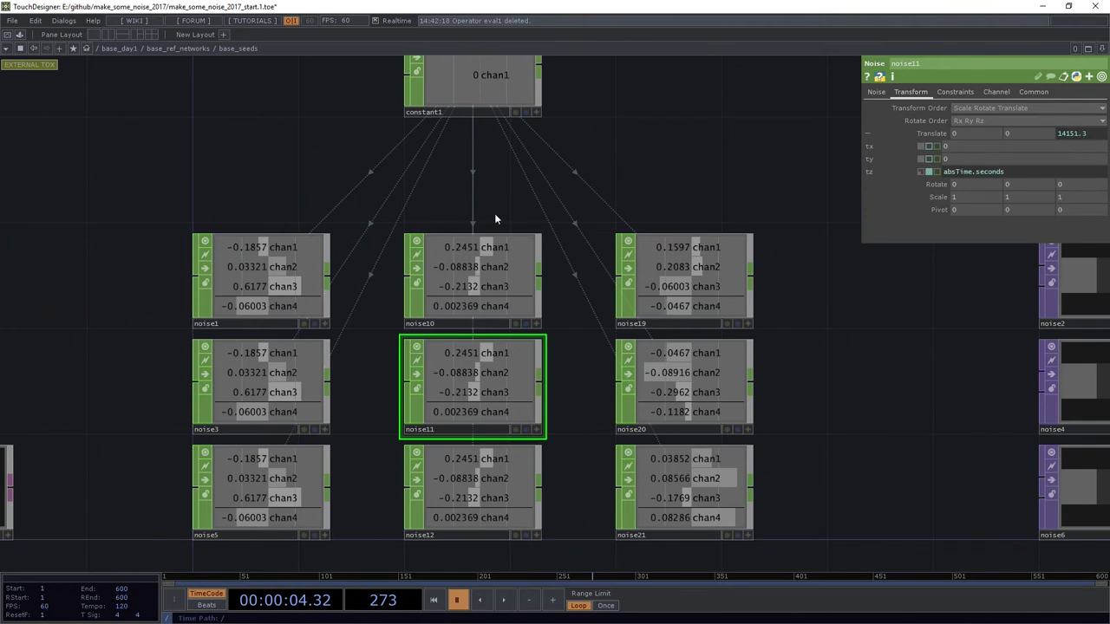
left_click(503, 600)
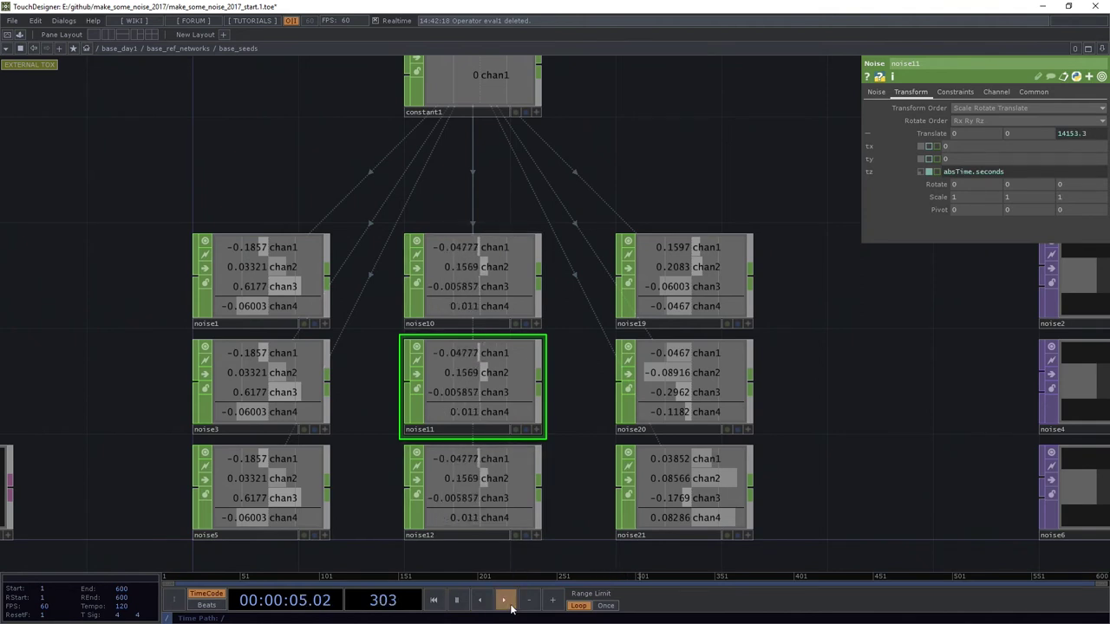
- Compare the seeds of noise19, noise20 and noise21: chan1 + 1, + 2 and + 3
left_click(685, 278)
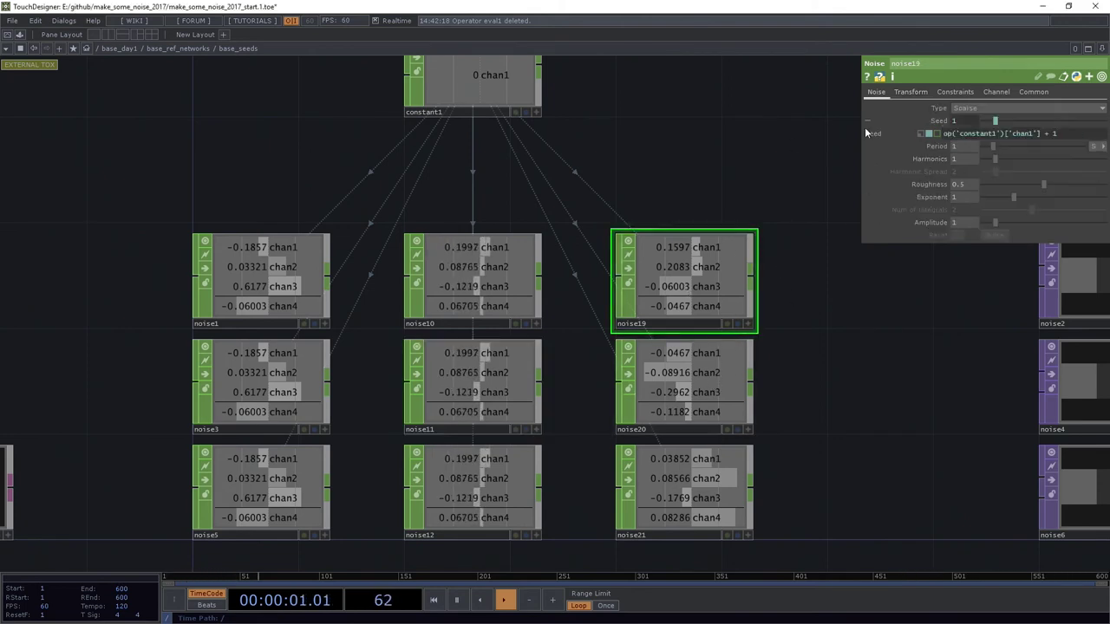
left_click(694, 414)
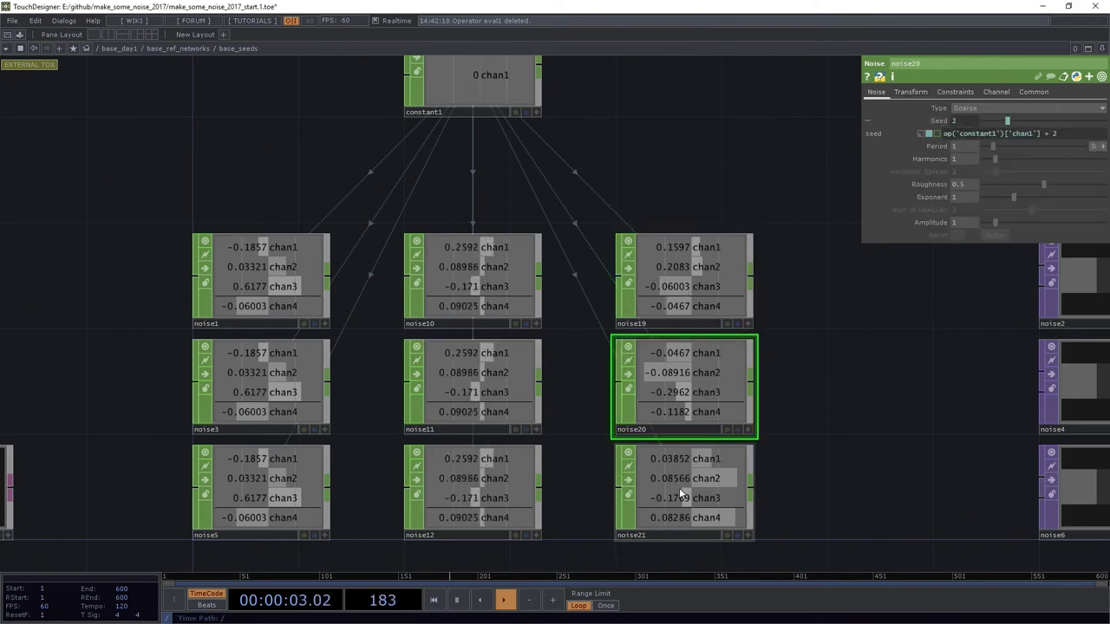
left_click(679, 487)
left_click(678, 266)
left_click(690, 359)
left_click(695, 480)
left_click(747, 294)
left_click(742, 373)
left_click(707, 496)
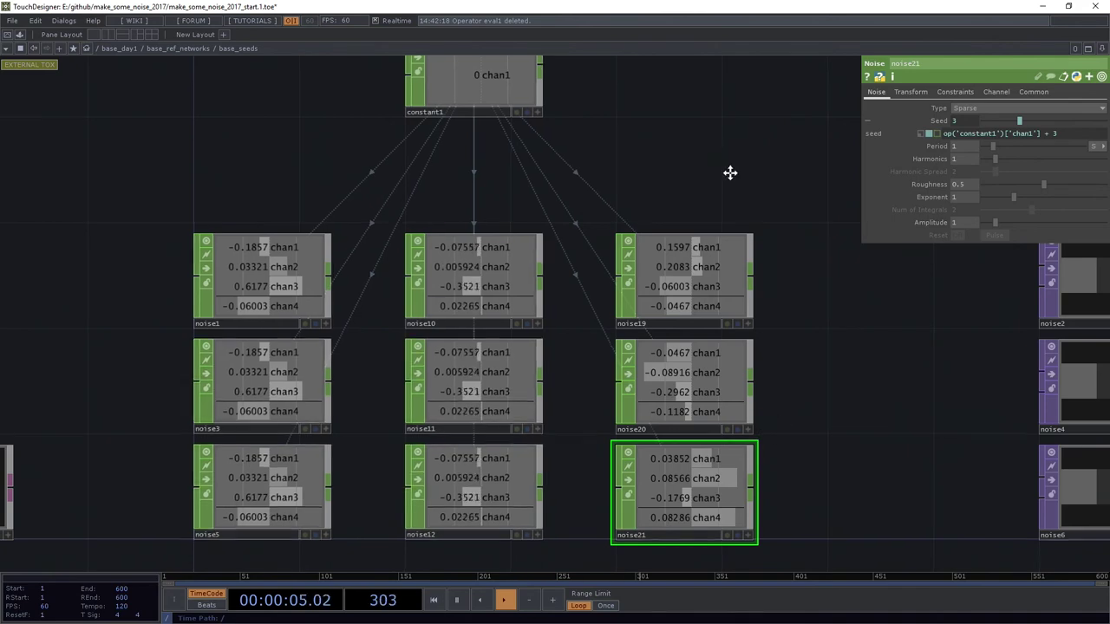
- Inspect noise7: tz = absTime.seconds * 0.1 and seed from op('constant2')['chan1']
key("h")
scroll(624, 260, "up", 5)
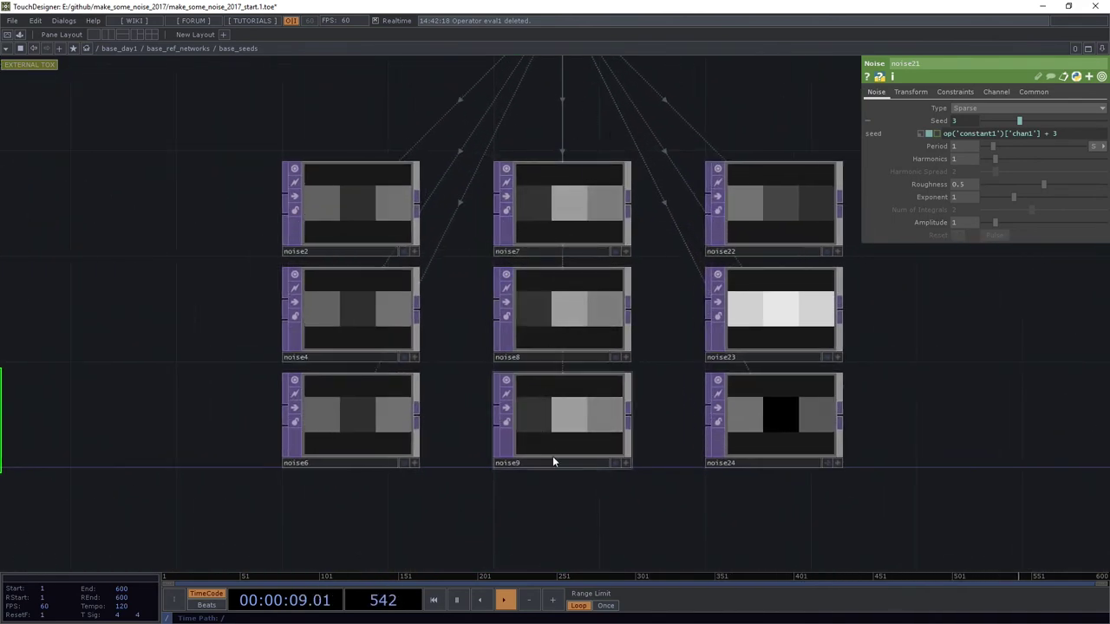
left_click(559, 172)
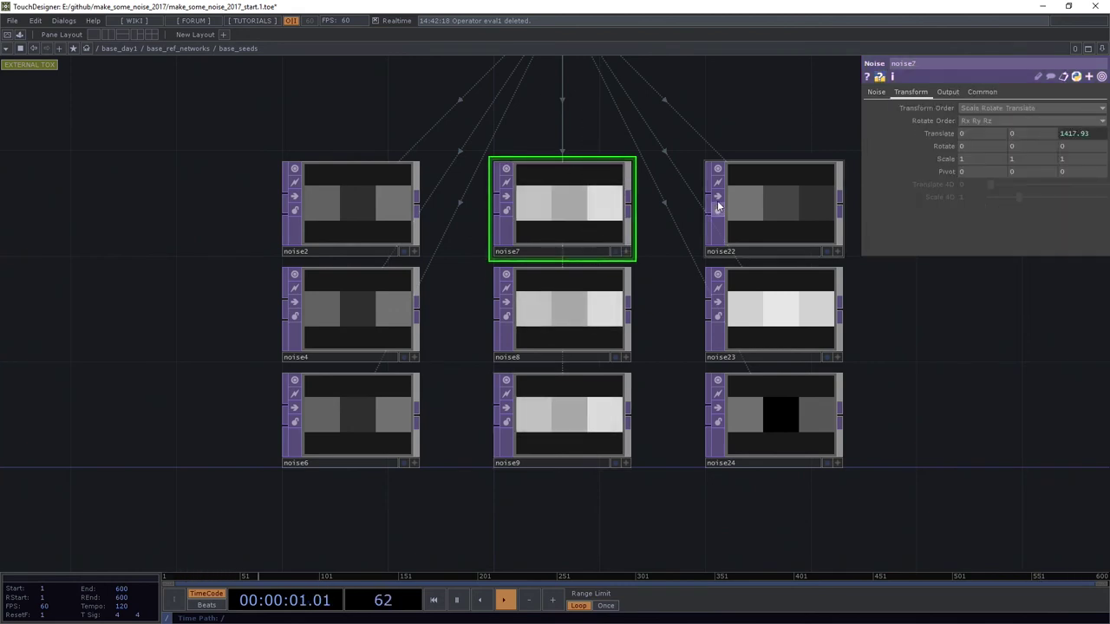
left_click(958, 132)
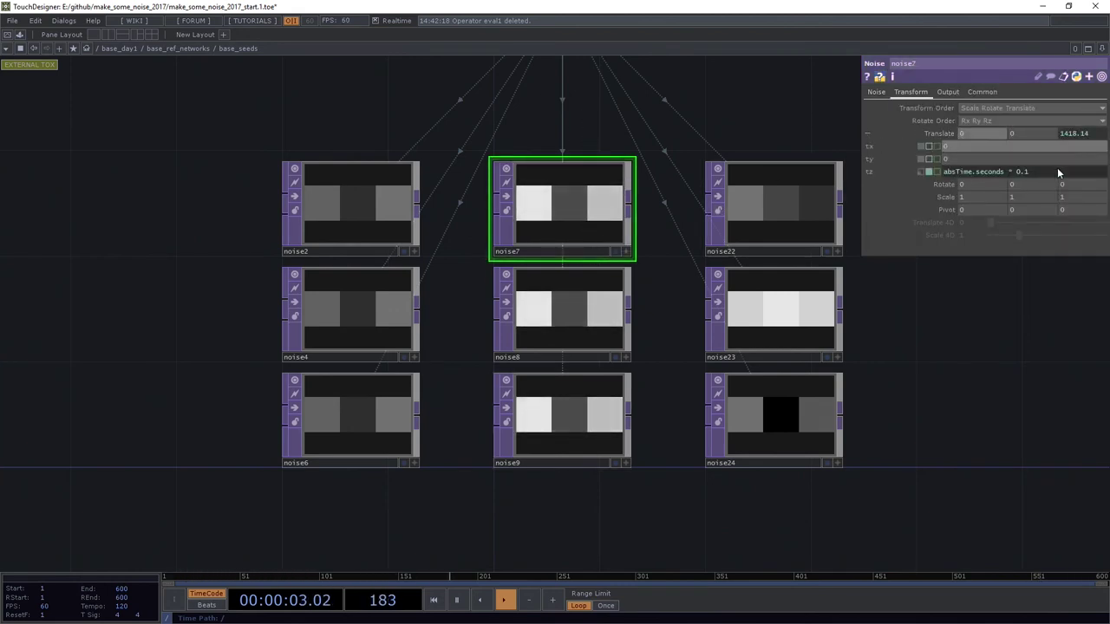
left_click(876, 91)
left_click(946, 120)
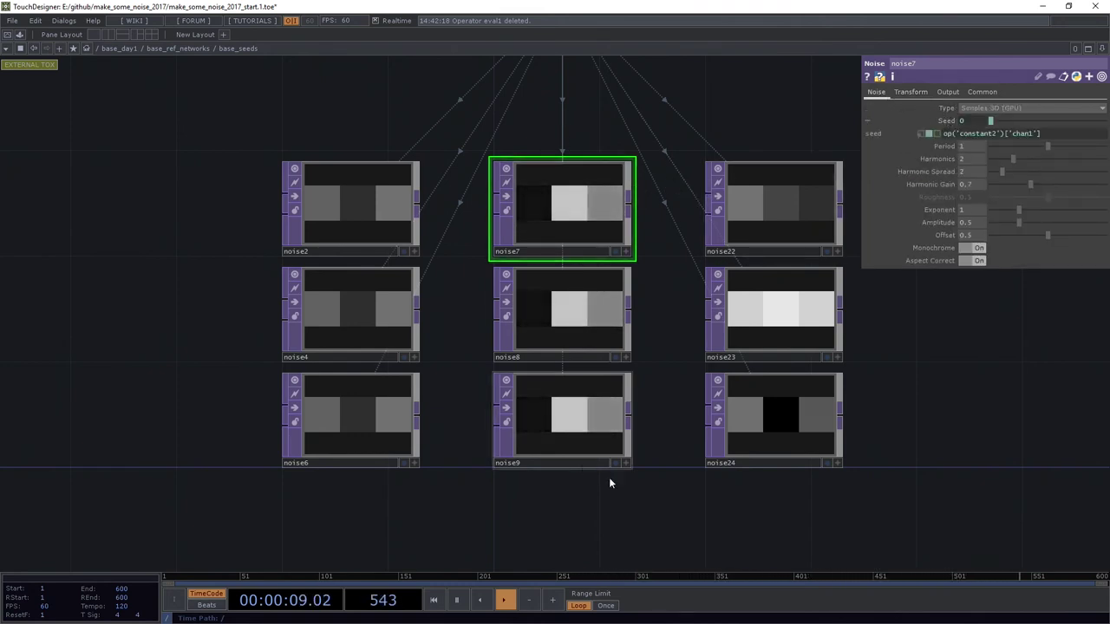
- Check the offset seeds of noise22, noise23 and noise24, ending at constant2 chan1 + 3
left_click_drag(801, 496, 639, 493)
left_click(602, 182)
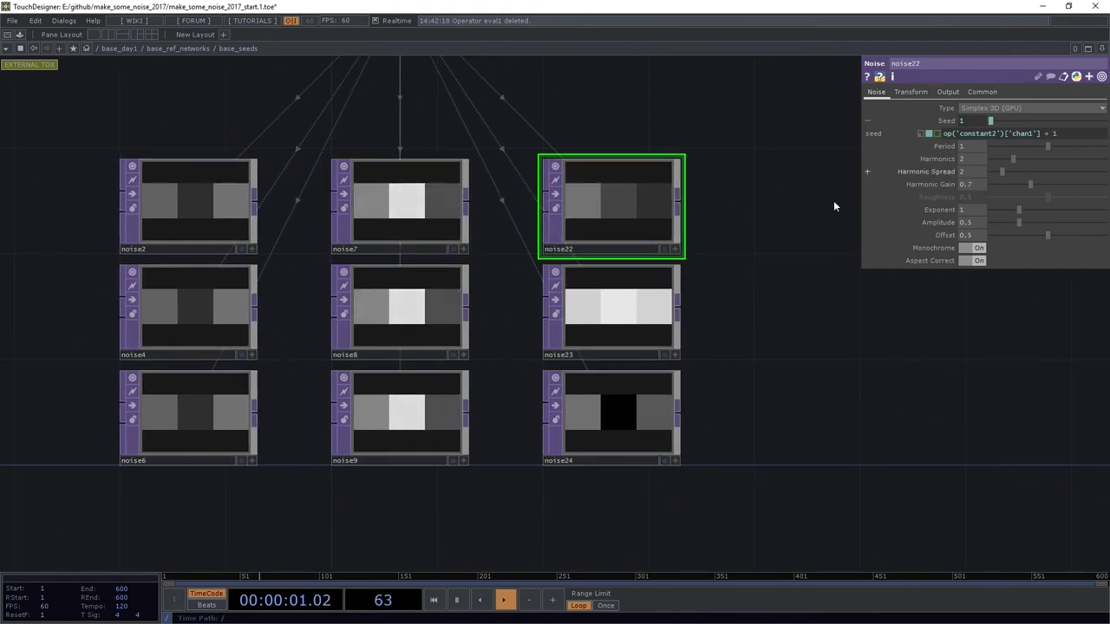
left_click(628, 334)
left_click(645, 400)
scroll(645, 400, "down", 2)
scroll(642, 166, "up", 1)
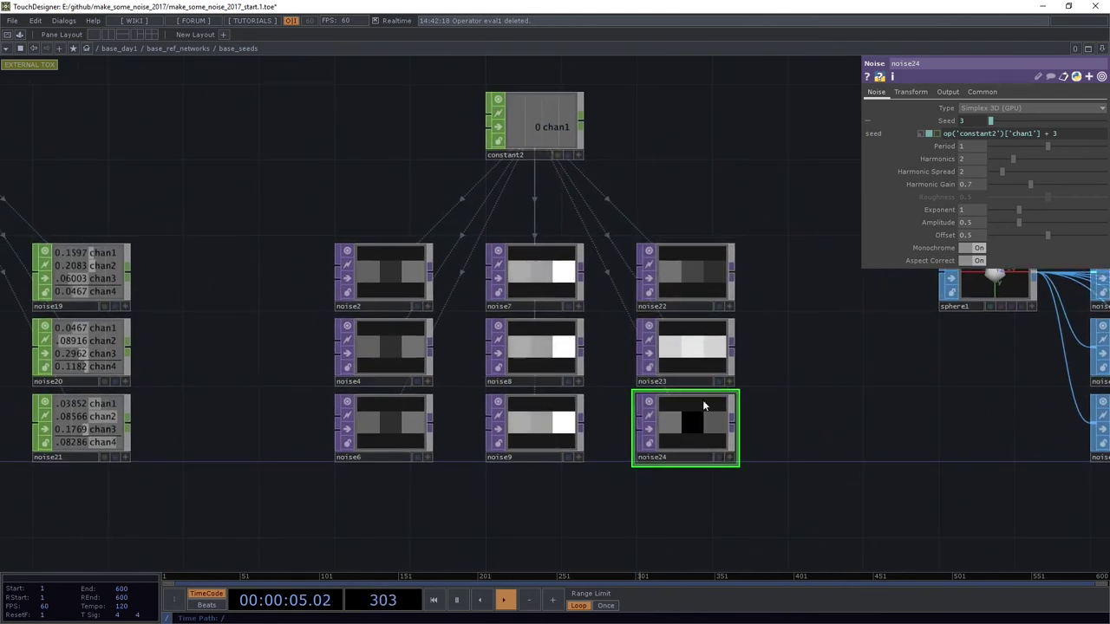
- Pan to the sphere1 noise SOP grid and view noise16's tz of absTime.seconds * 0.1
left_click_drag(892, 392, 469, 347)
scroll(726, 169, "up", 3)
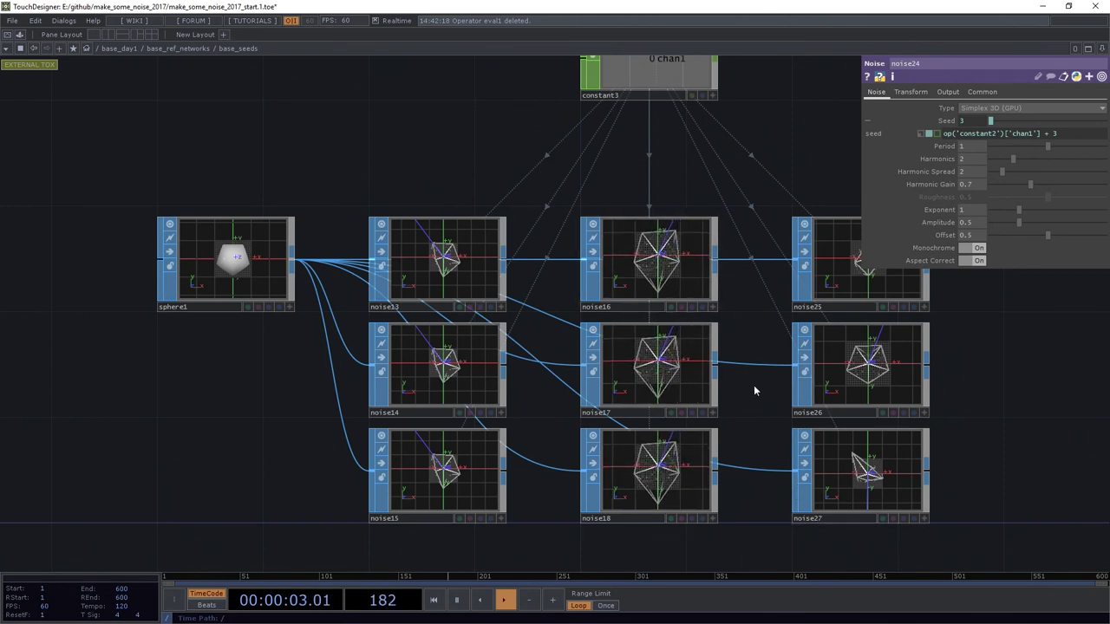
left_click(657, 280)
left_click(910, 92)
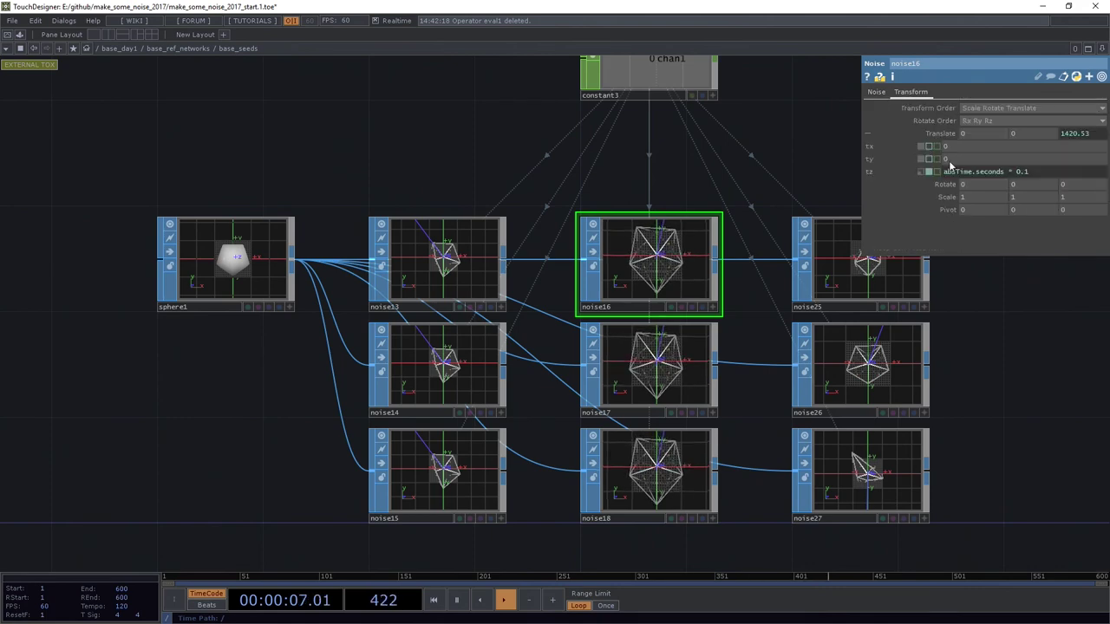
scroll(681, 412, "up", 3)
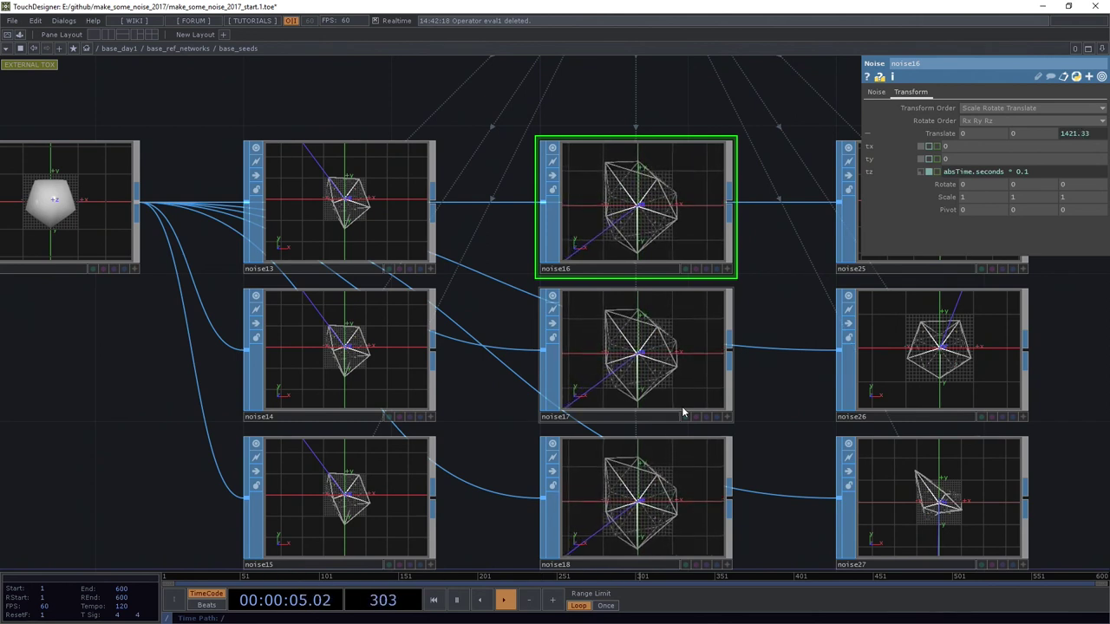
scroll(513, 361, "down", 3)
scroll(491, 260, "down", 2)
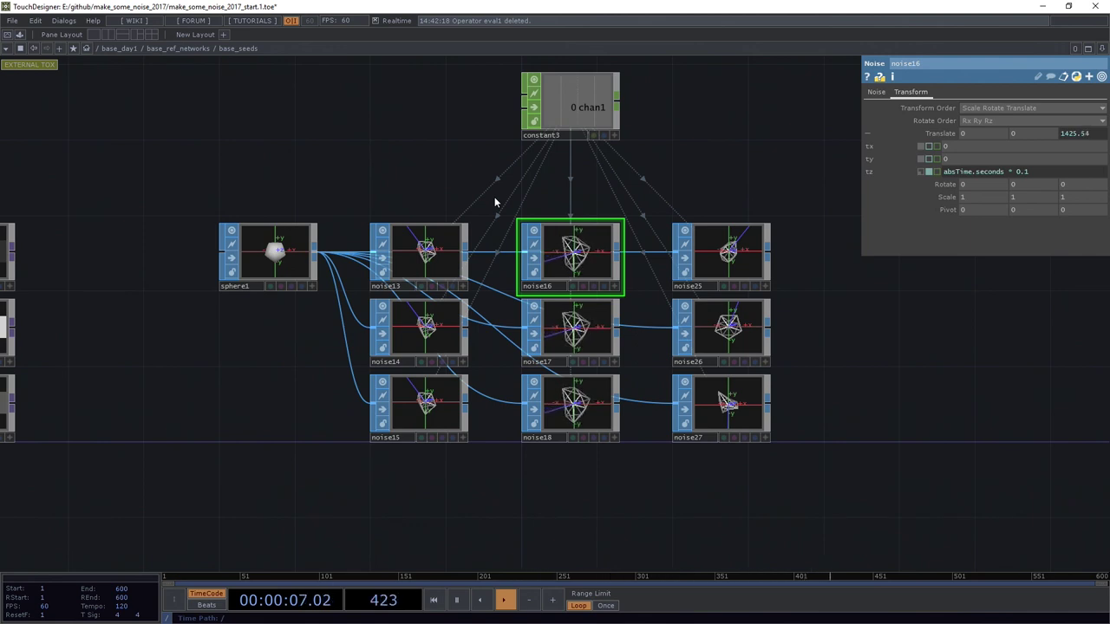
- Climb from base_seeds up to base_day1 and enter base_session1 to reveal its three instancing components
key("h")
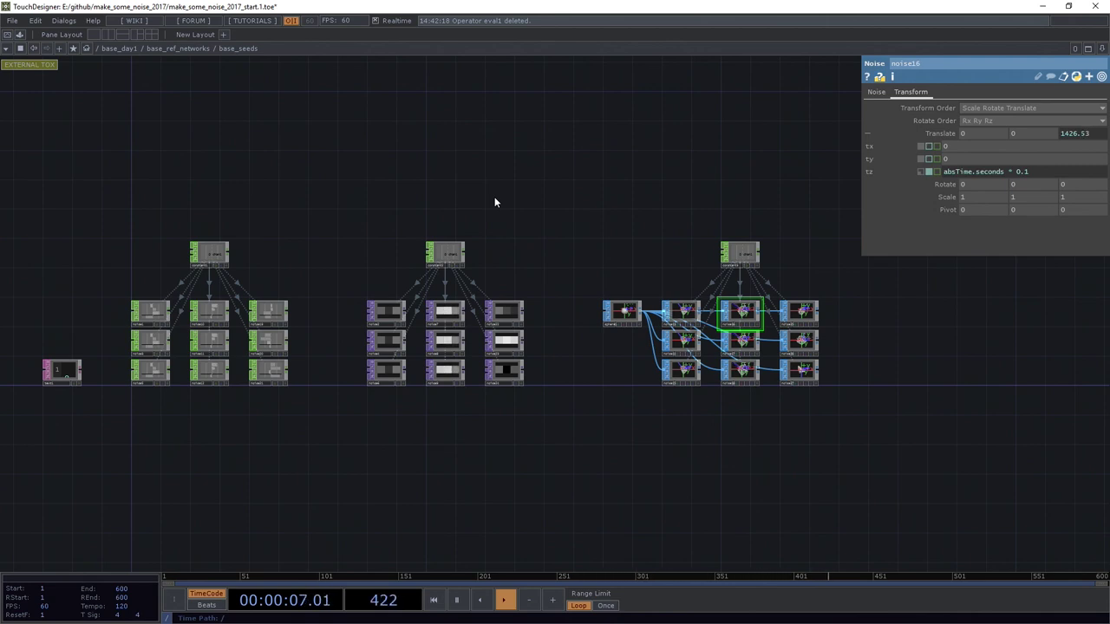
key("u")
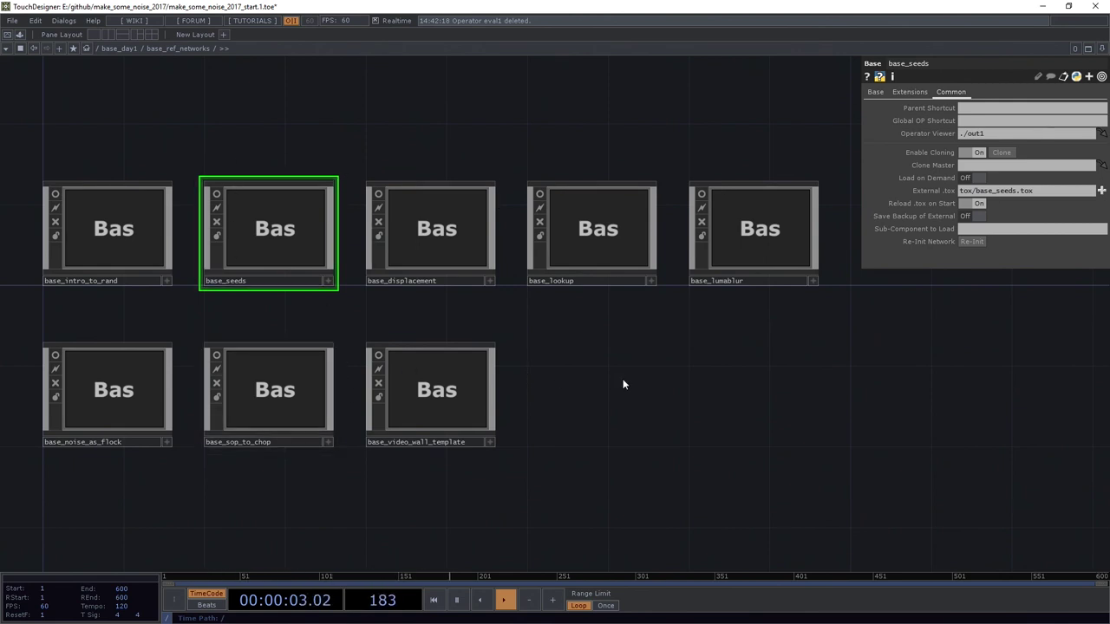
key("u")
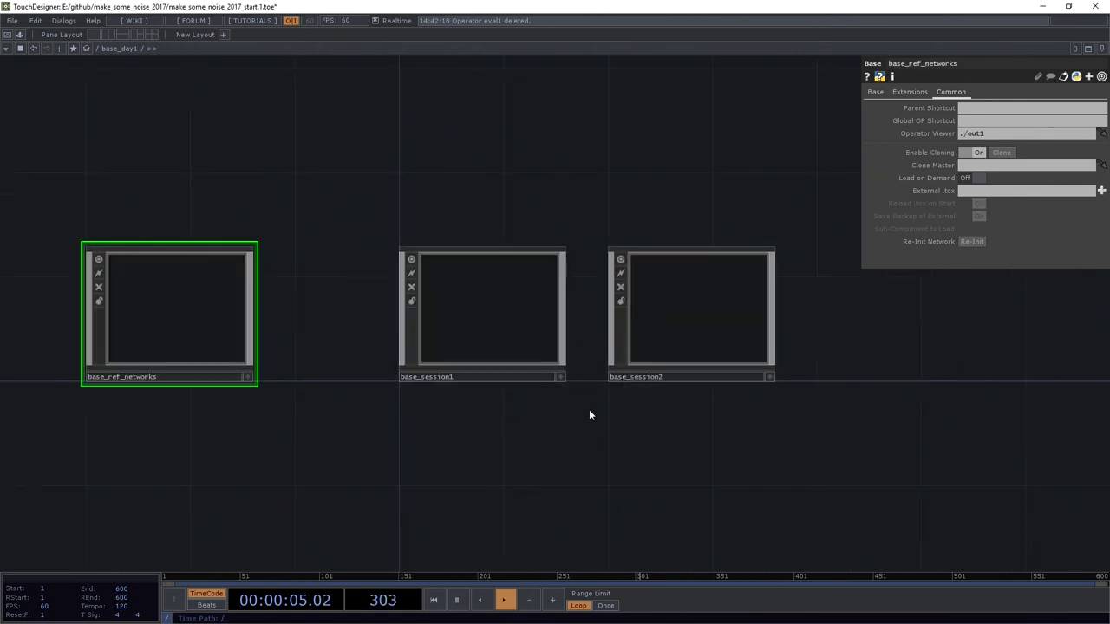
left_click(495, 312)
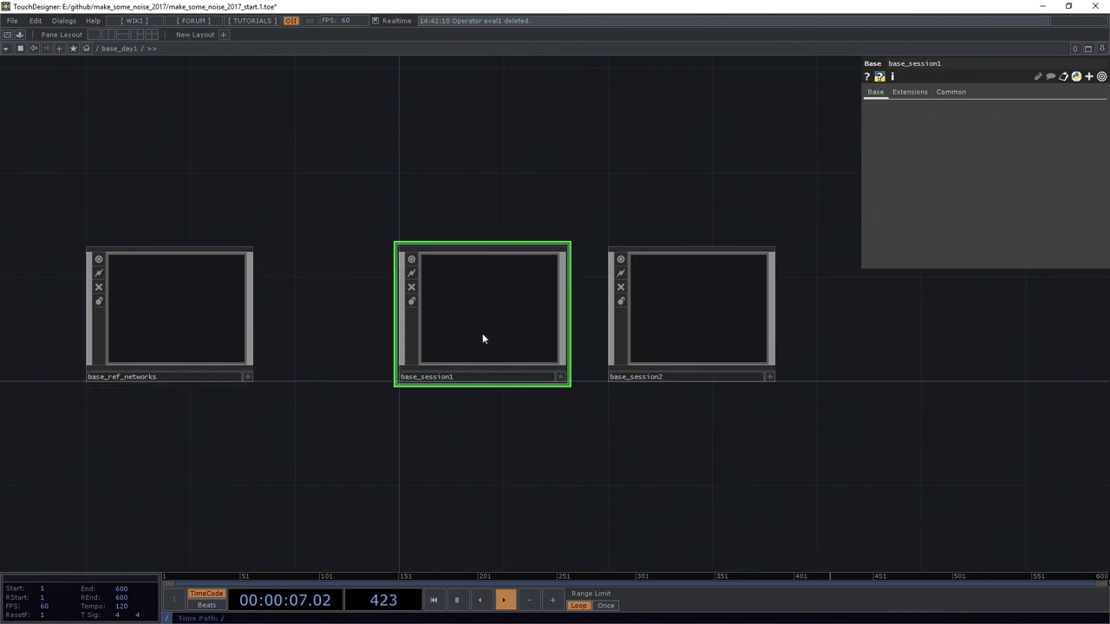
key("i")
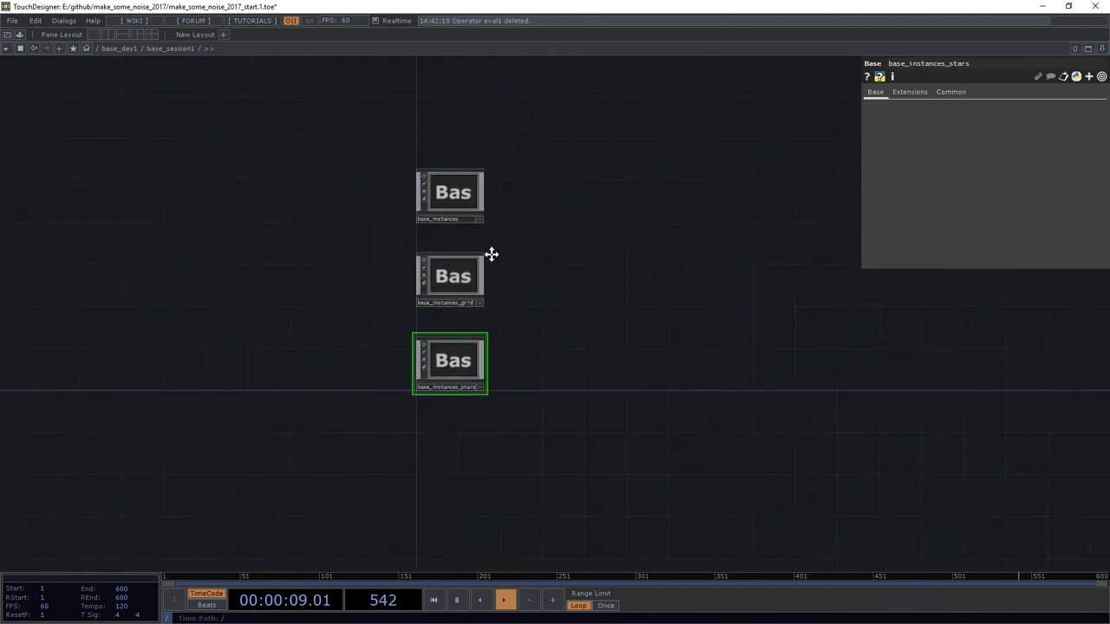